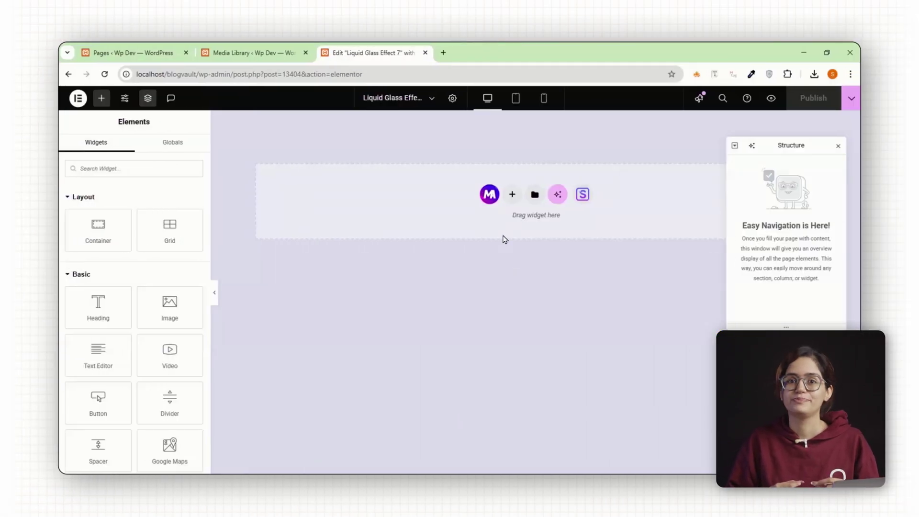
- Add a single-column flexbox container and stretch its minimum height to 83 vh
click(511, 196)
click(497, 227)
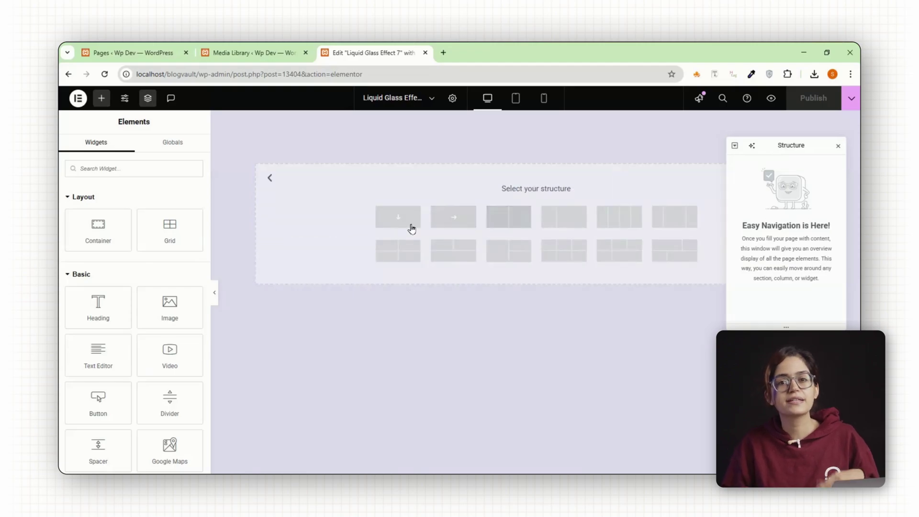
click(398, 218)
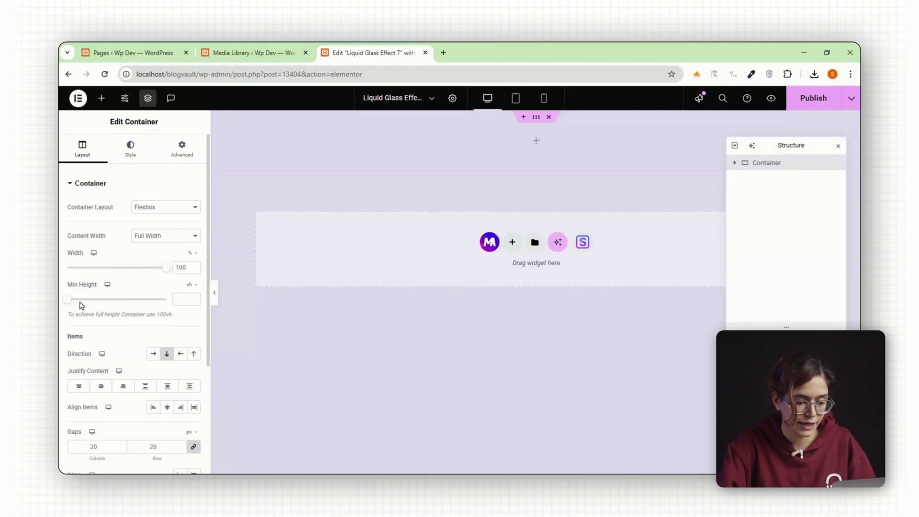
drag(68, 299, 152, 302)
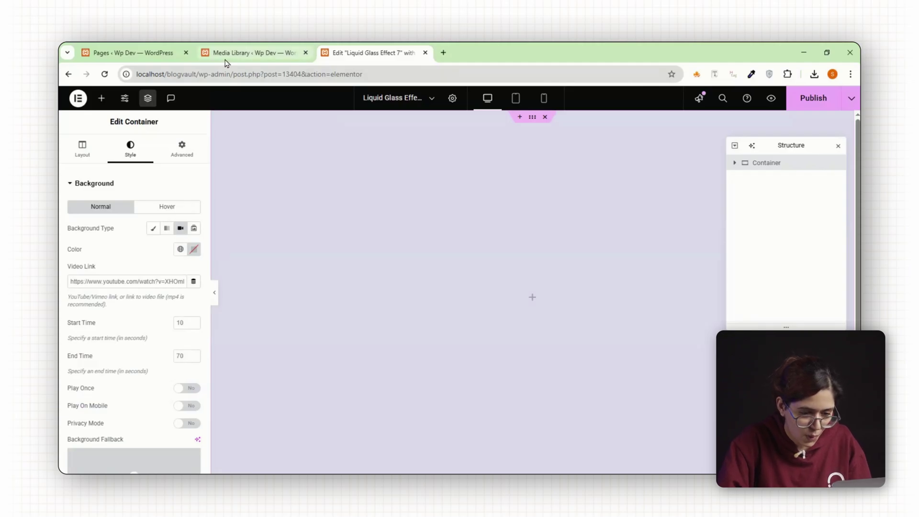
- Use GettyImages-1217796874.mp4 from the Media Library as the video background and enable Play On Mobile
click(239, 53)
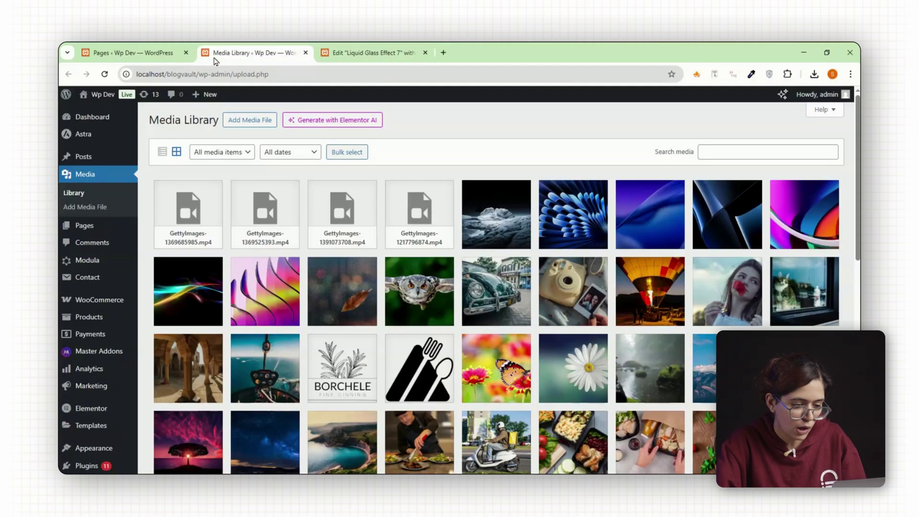
click(409, 215)
click(325, 54)
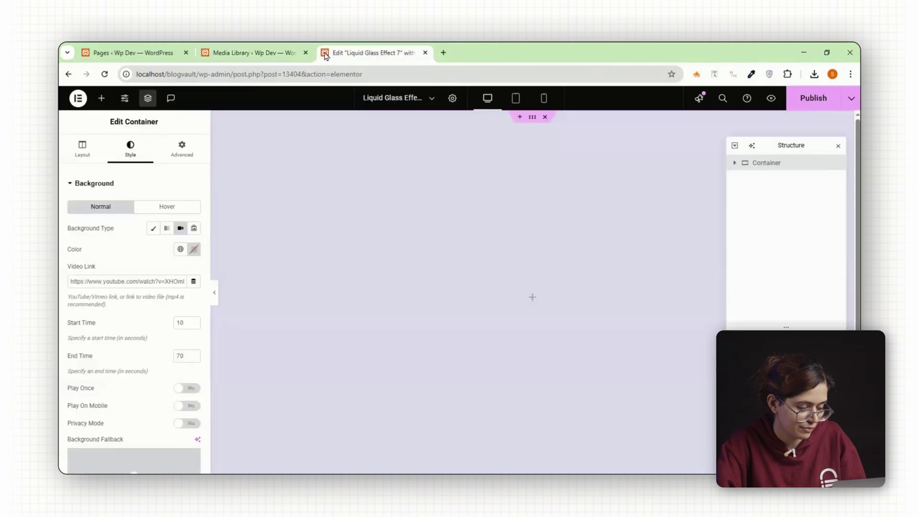
key(ctrl+a)
key(ctrl+v)
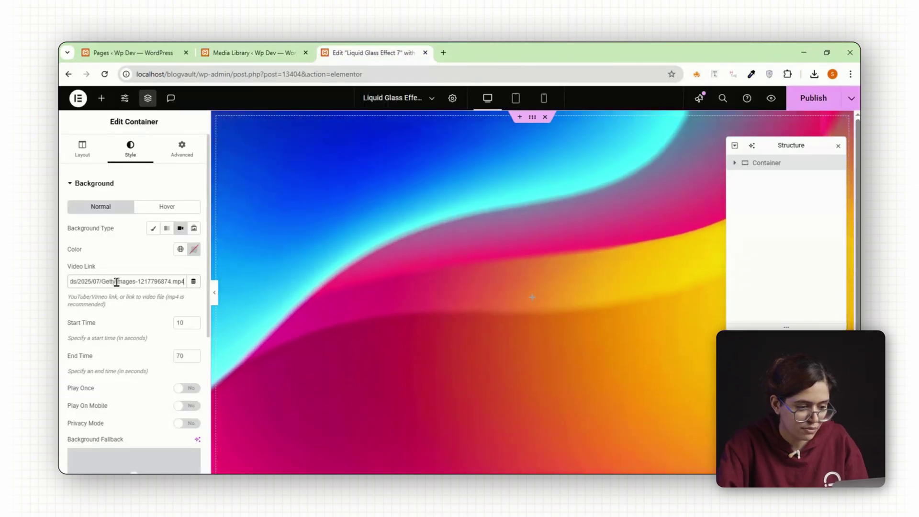
click(190, 406)
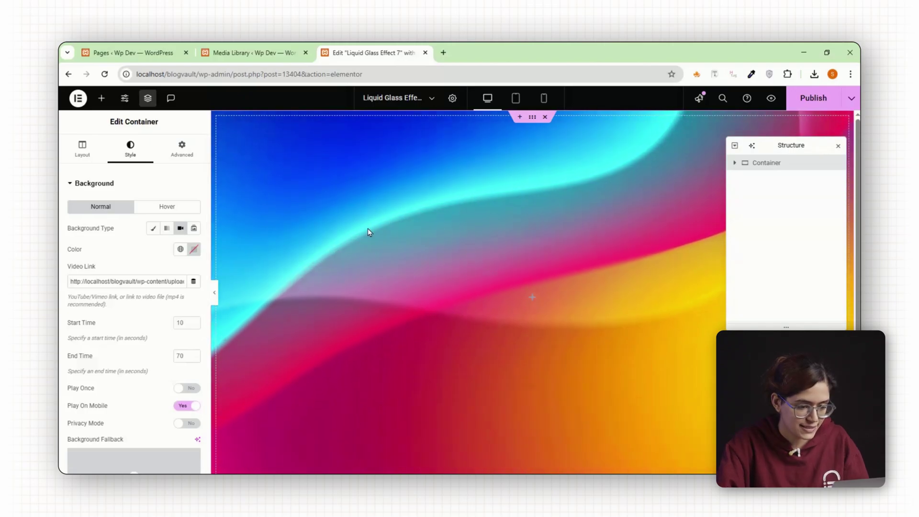
- Nest a new container in the section and set its direction to row
click(101, 98)
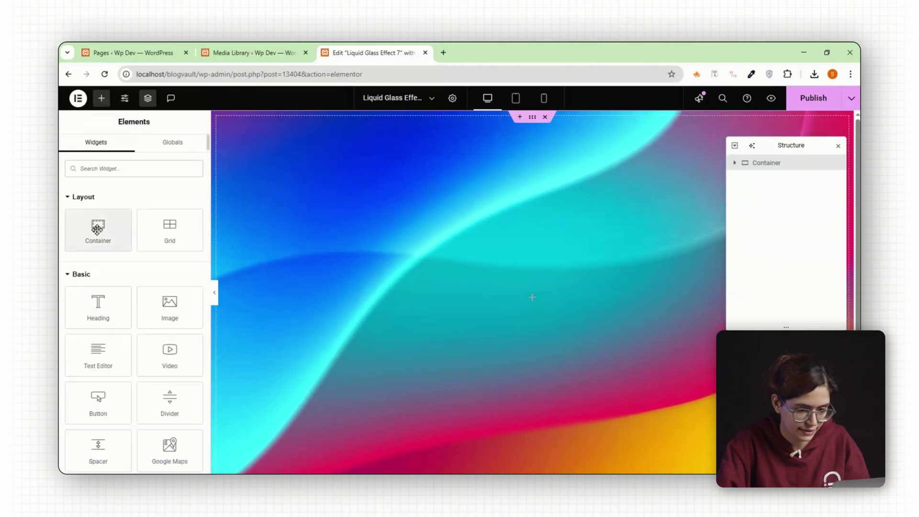
click(95, 230)
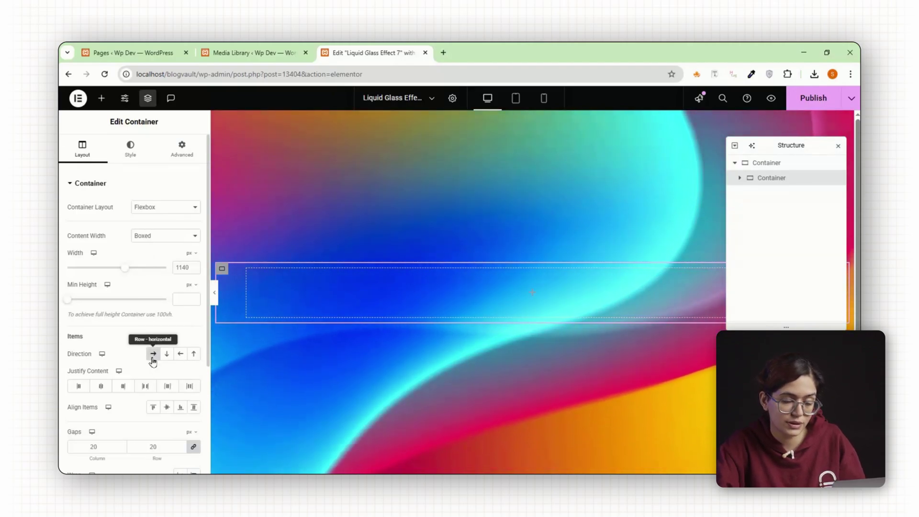
click(152, 356)
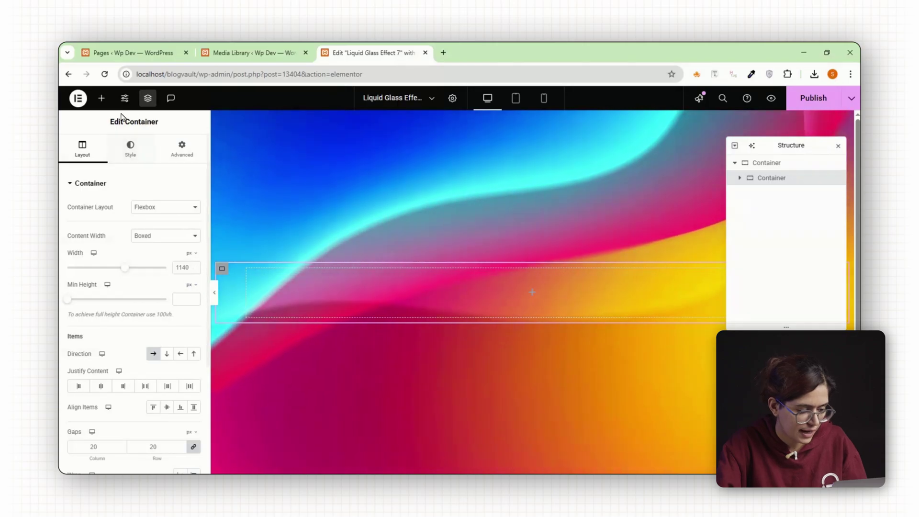
- Add a card container inside the row, align it centre, and give it the class refraction-card
click(101, 98)
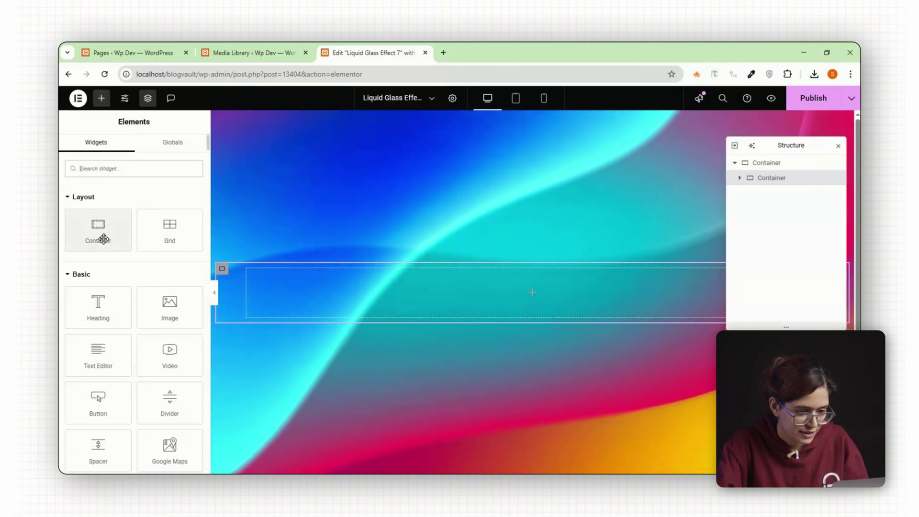
click(98, 232)
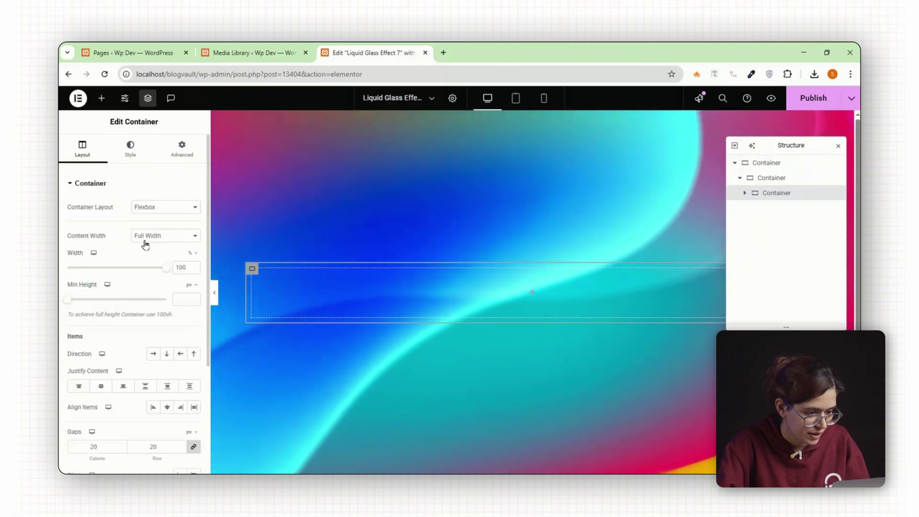
scroll(146, 254, down, 2)
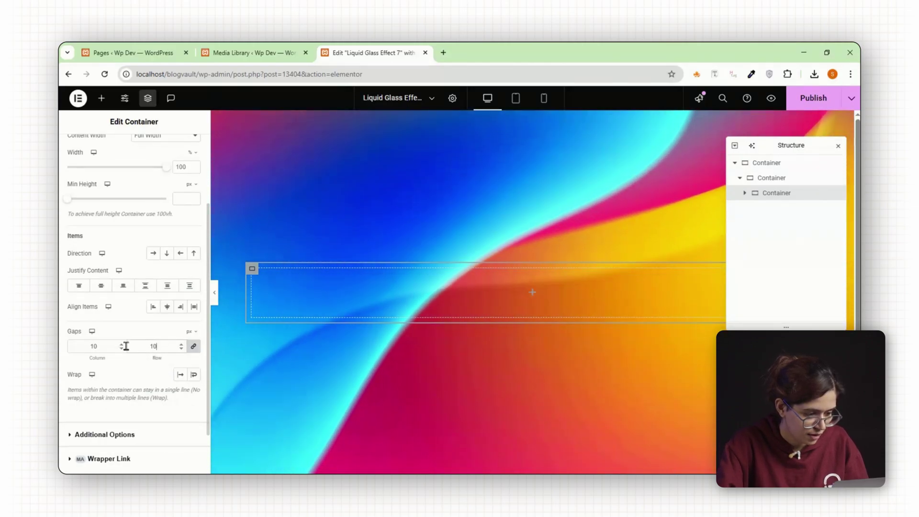
scroll(137, 220, up, 3)
click(178, 149)
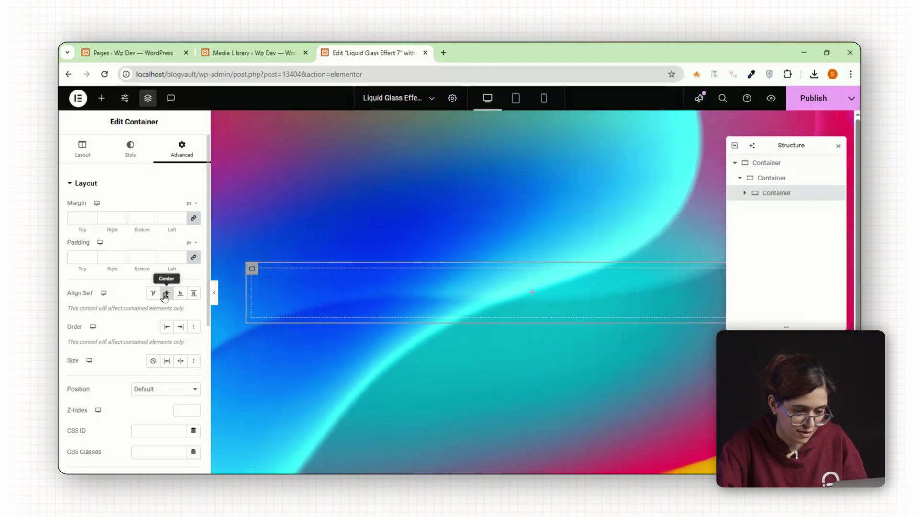
scroll(136, 386, down, 1)
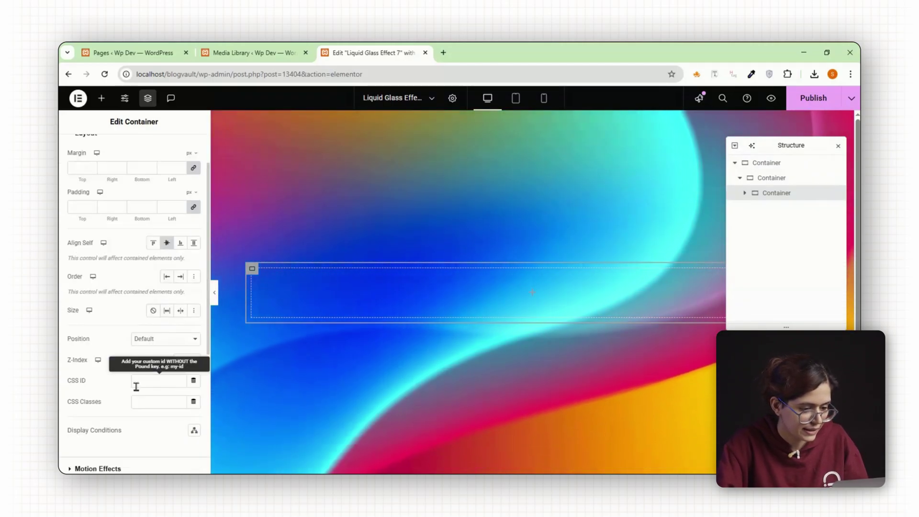
click(142, 402)
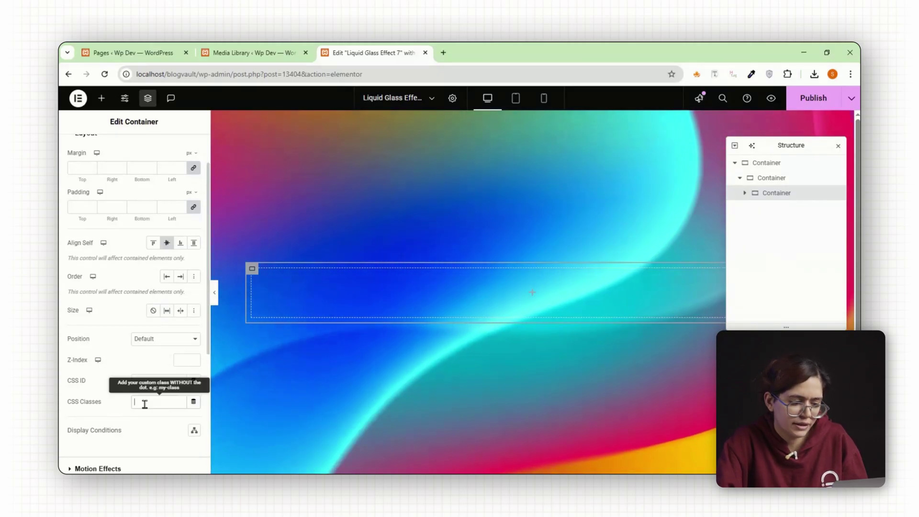
text(refraction-card)
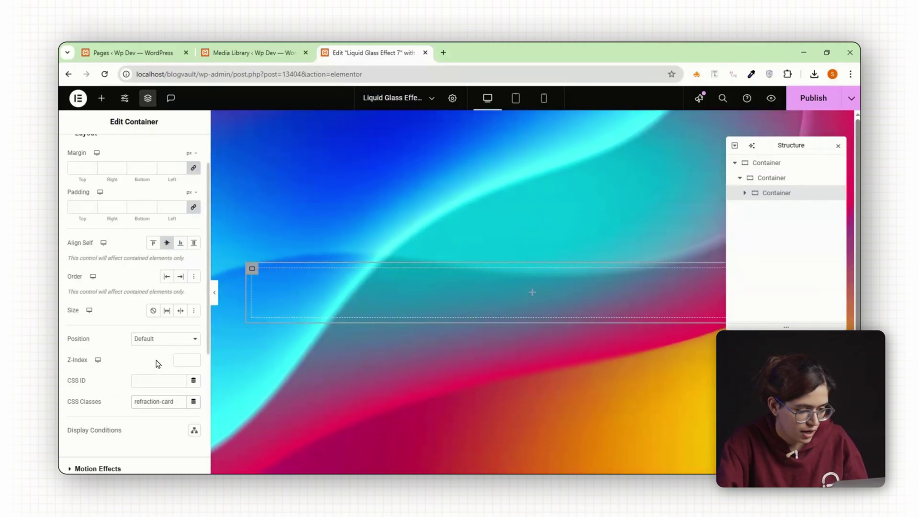
scroll(134, 307, up, 1)
- Add an Icon widget to the card and choose the pie chart icon
click(103, 99)
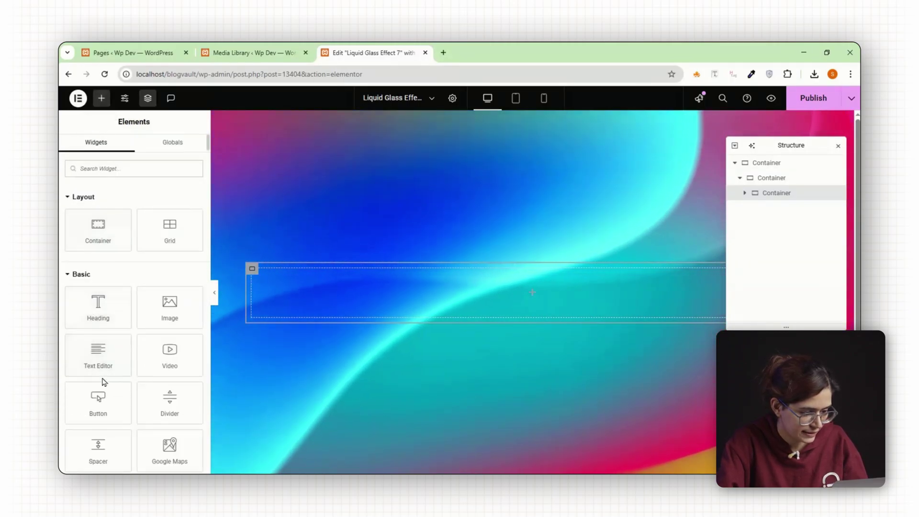
scroll(109, 386, down, 1)
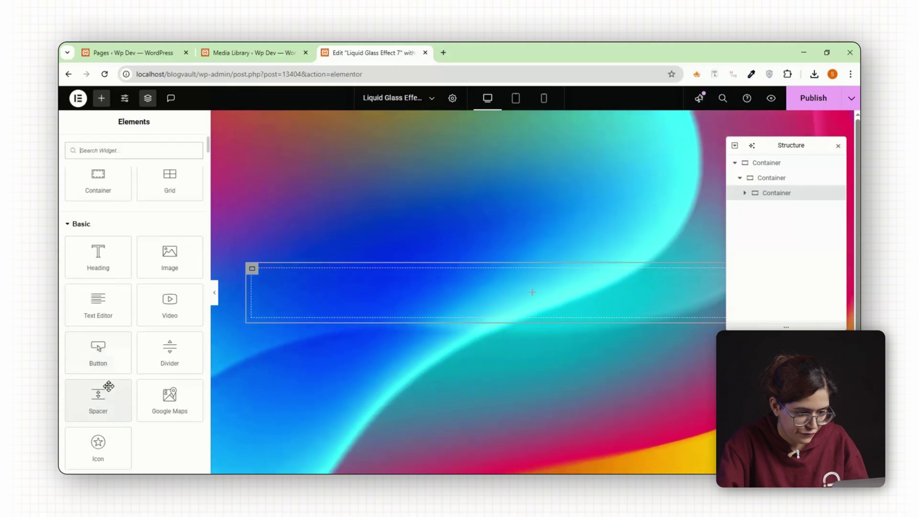
click(93, 446)
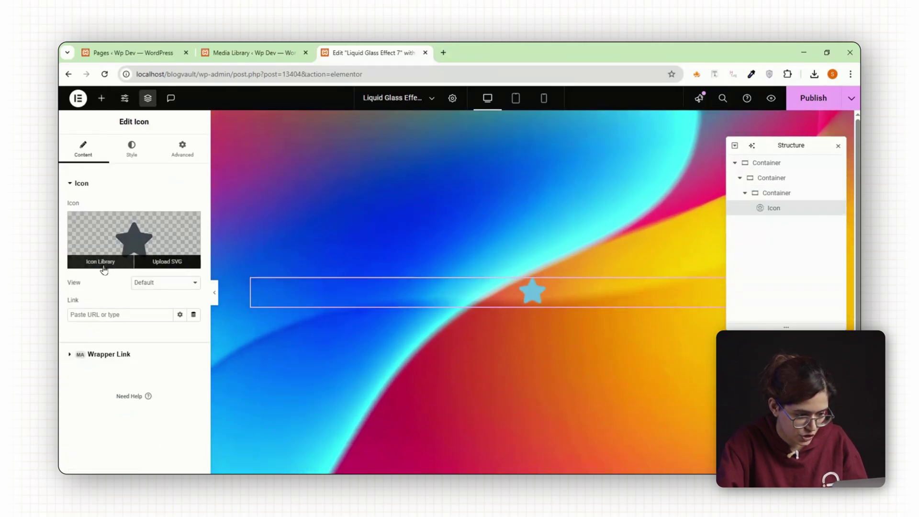
click(125, 264)
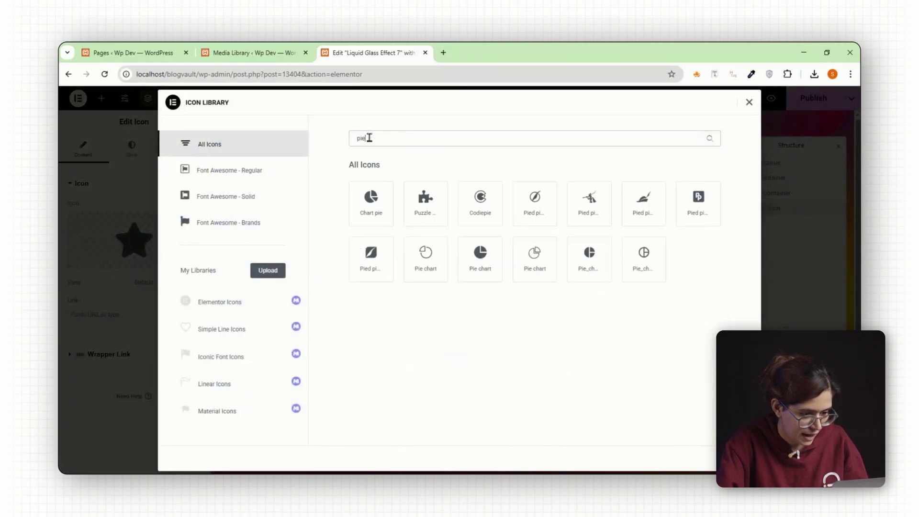
click(732, 458)
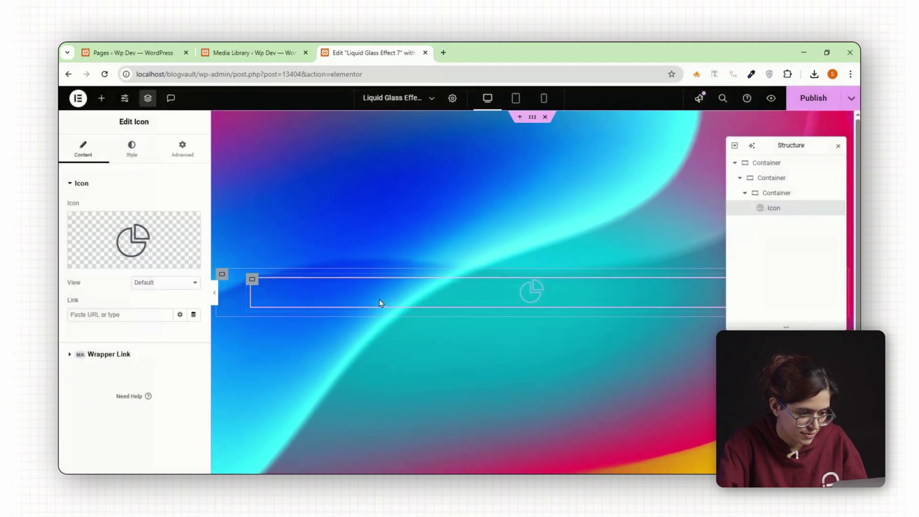
- Size the icon to 50 px with a hover colour of #7DCFFF8F
click(131, 149)
drag(74, 290, 87, 293)
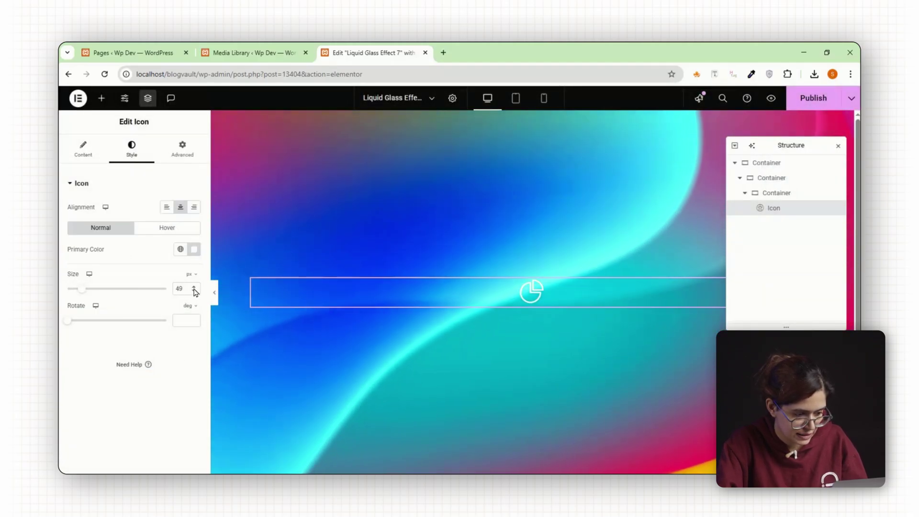
click(167, 228)
click(194, 249)
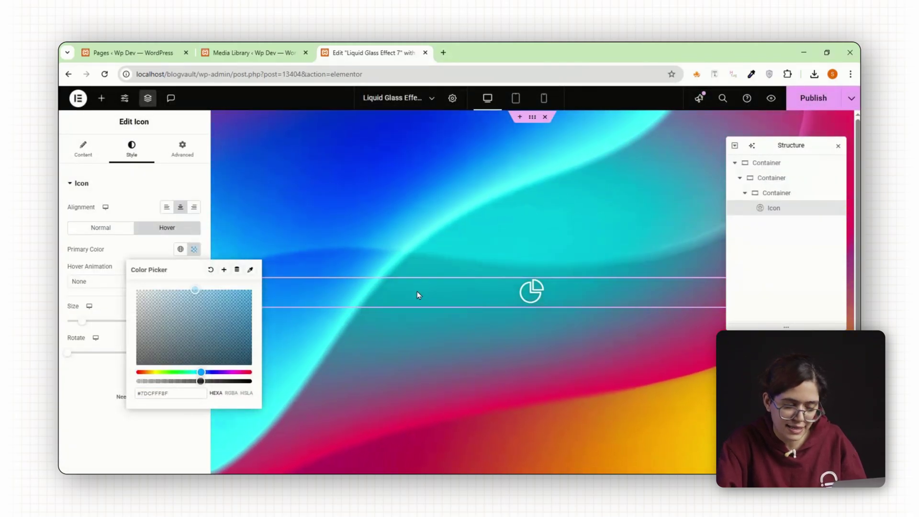
click(200, 250)
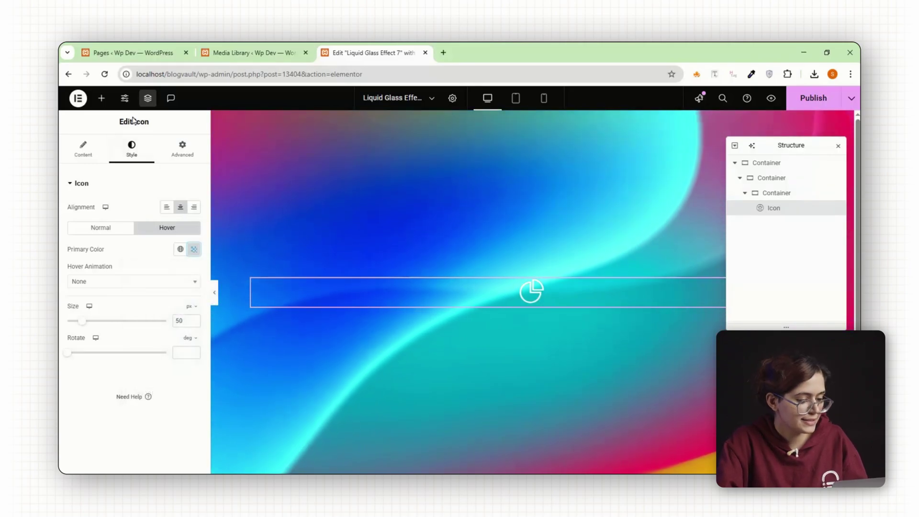
- Add a heading below the icon titled 'SEO'
click(101, 98)
click(103, 299)
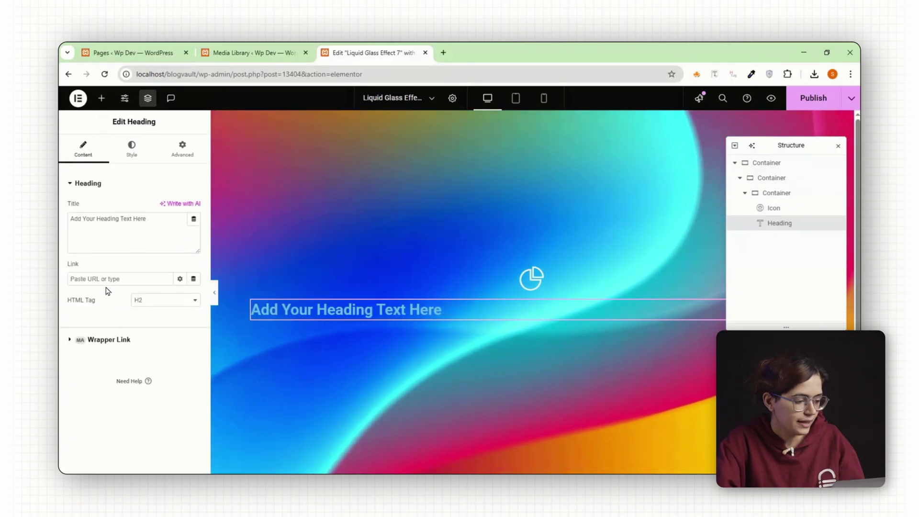
triple_click(125, 215)
text(SEO)
- Style the SEO heading white, in Poppins, and centre-aligned
click(133, 152)
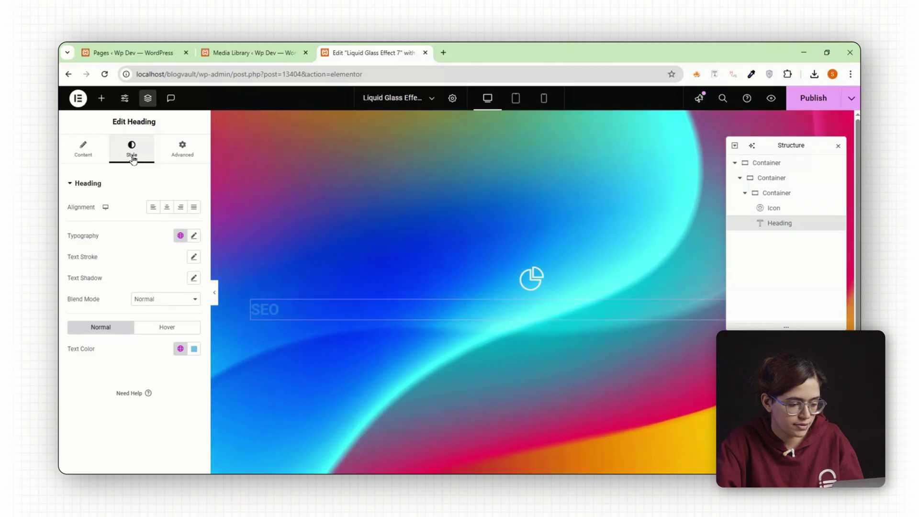
click(194, 348)
click(132, 205)
click(269, 415)
click(194, 235)
click(161, 283)
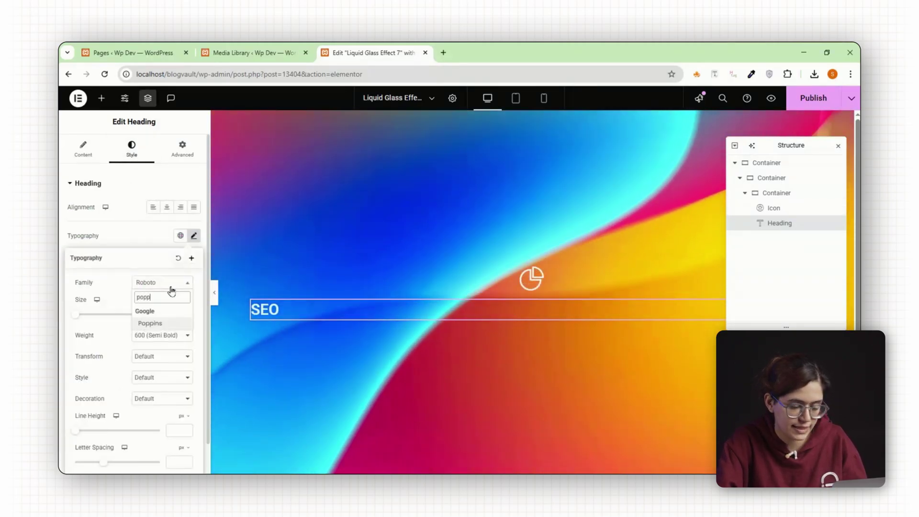
click(171, 311)
click(195, 236)
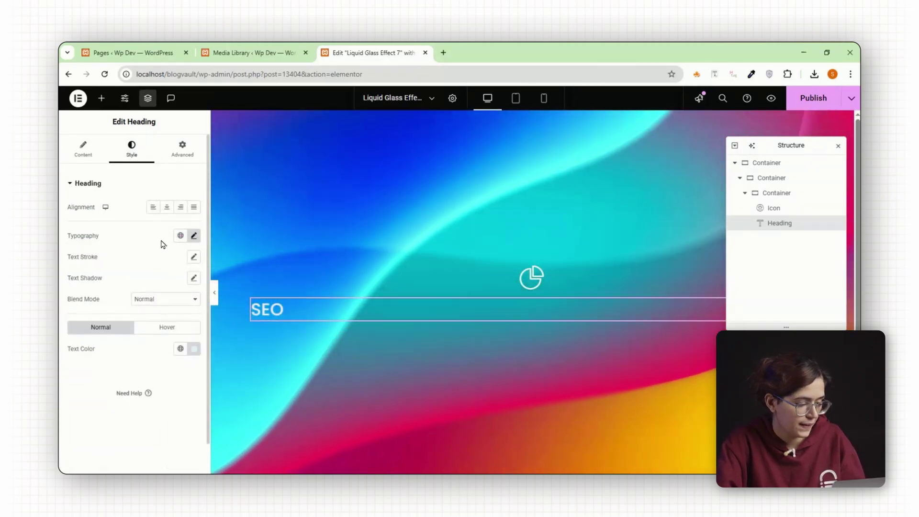
click(166, 206)
- Add a text widget below the heading reading 'Dominate search with smart SEO'
click(101, 98)
drag(110, 354, 430, 322)
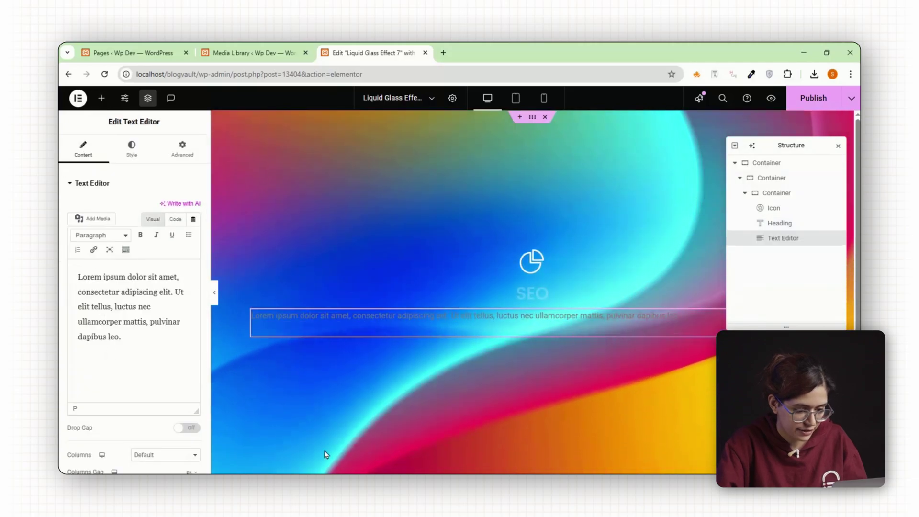
key(ctrl+a)
text(Complete search with smart SEO)
- Set the description to Poppins, centred, and add a button beneath it
click(132, 149)
click(194, 235)
click(154, 283)
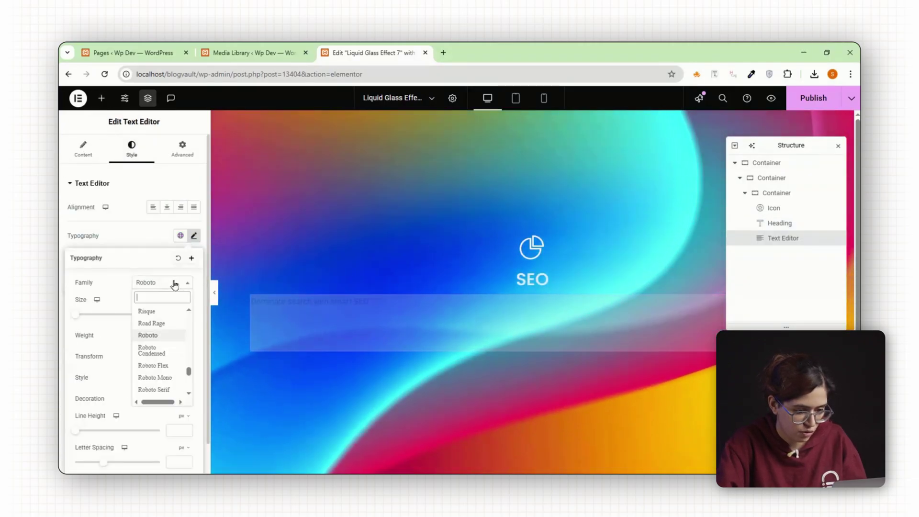
click(166, 316)
click(176, 335)
click(160, 226)
click(166, 207)
click(194, 338)
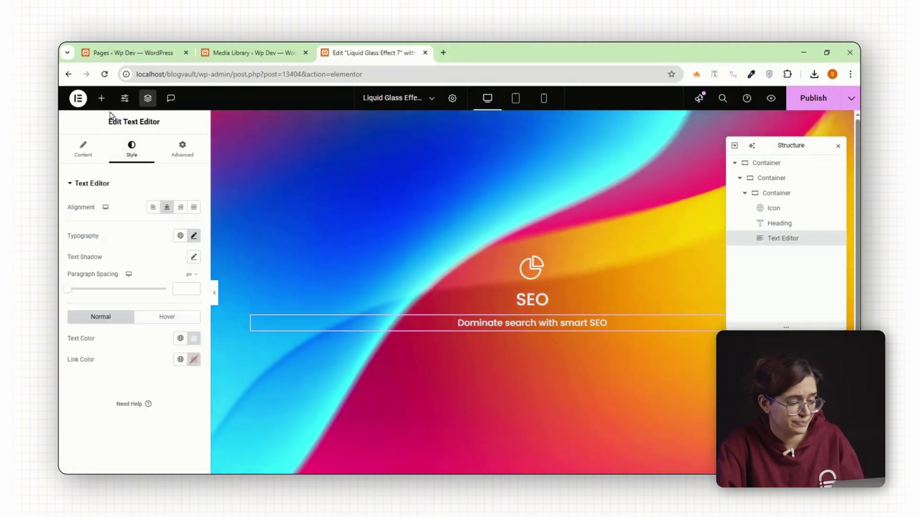
click(102, 98)
click(109, 386)
- Label the button 'Know More' and centre it in the card
triple_click(160, 228)
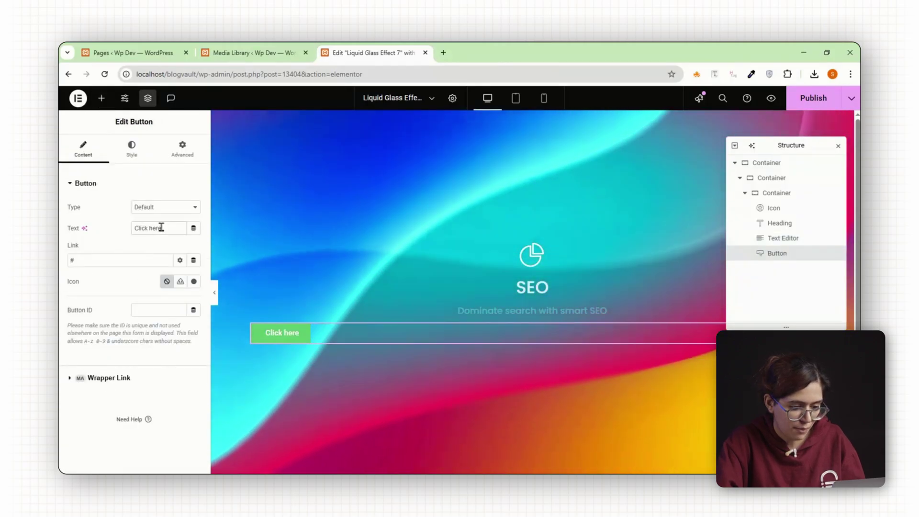
text(Know More)
click(131, 148)
click(168, 206)
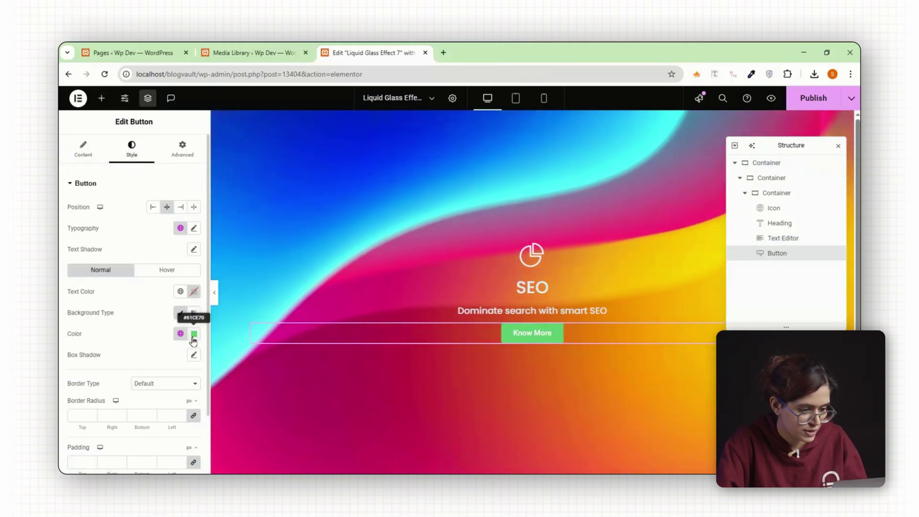
- Give the button a translucent white #FFFFFF40 fill and a translucent bluish hover background
click(193, 291)
click(194, 291)
click(194, 333)
drag(251, 295, 166, 295)
click(167, 269)
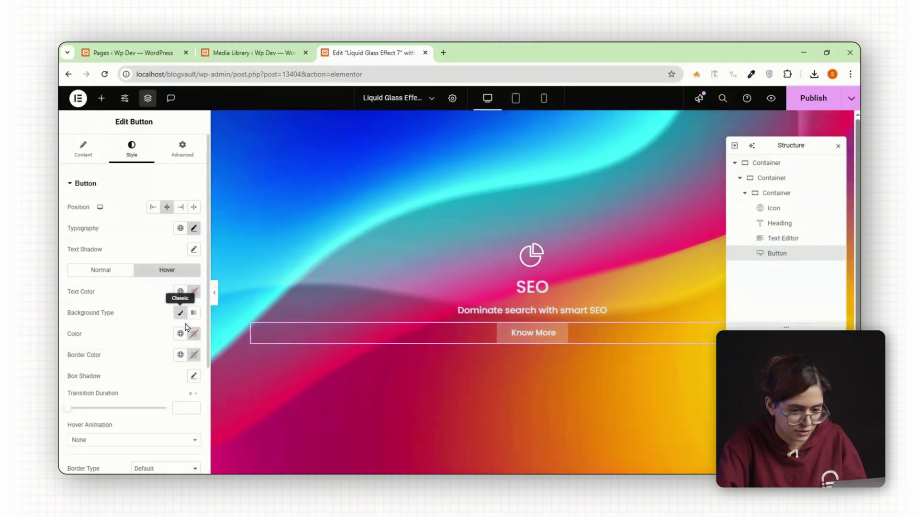
click(194, 333)
click(211, 286)
click(133, 307)
- Set a 0.7 s hover transition and a 20 px border radius on the button
scroll(133, 308, down, 2)
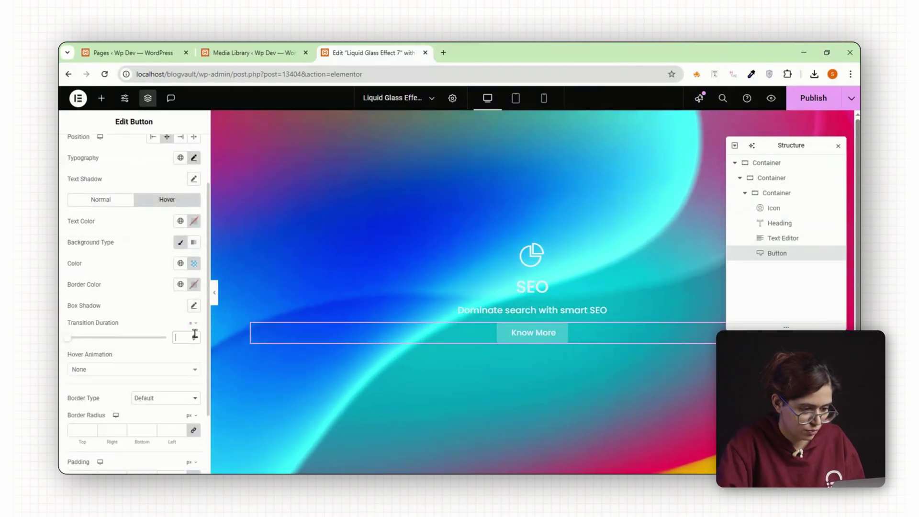
click(193, 335)
click(194, 341)
click(194, 341)
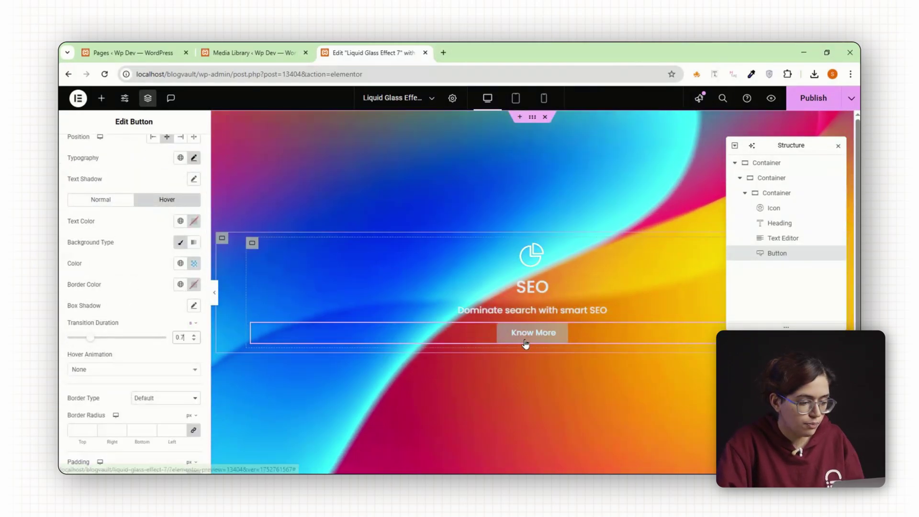
scroll(156, 359, down, 1)
click(169, 379)
text(20)
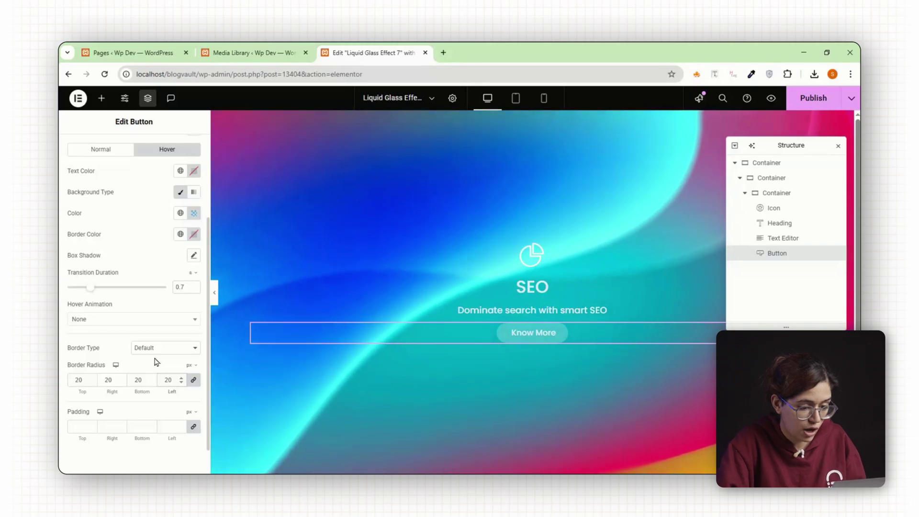
- Pad the button 15 px top and bottom and 50 px left and right
scroll(155, 418, down, 1)
click(81, 391)
text(15)
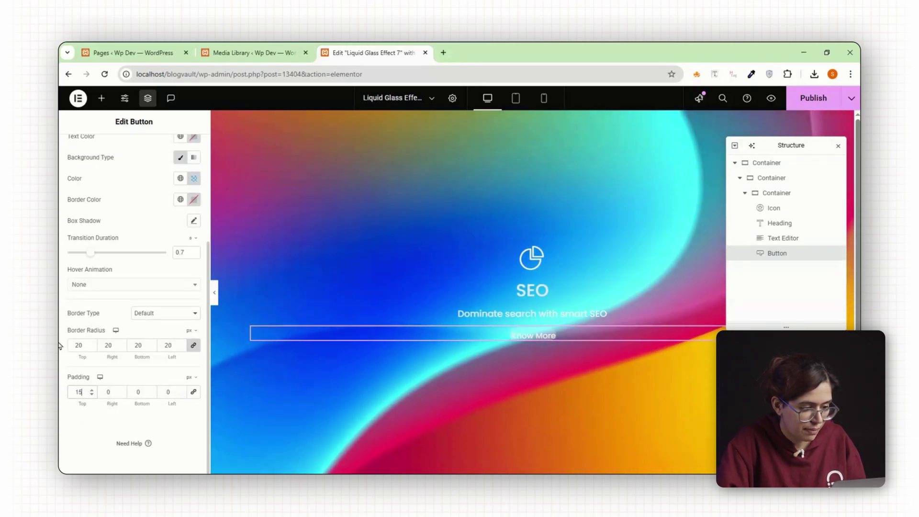
click(130, 391)
text(15)
click(111, 392)
text(50)
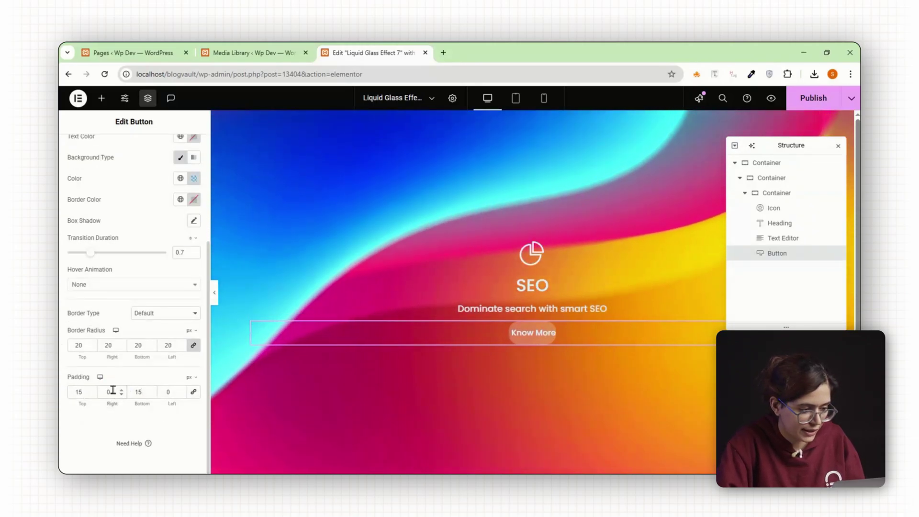
text(50)
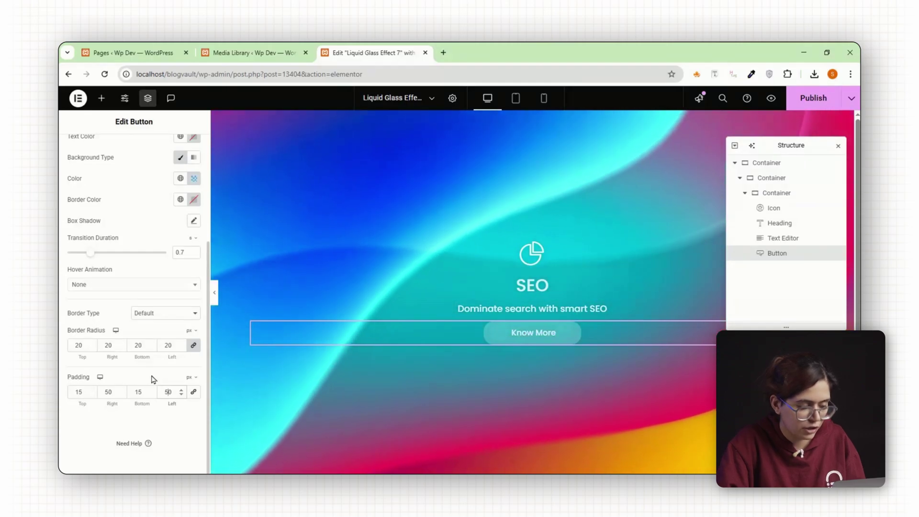
scroll(174, 320, up, 4)
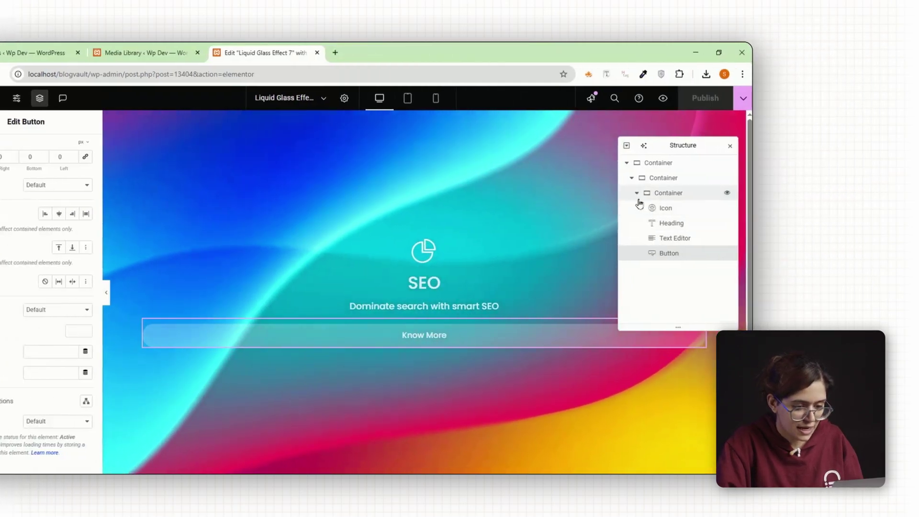
click(745, 193)
- Duplicate the SEO card container to add more cards to the row
right_click(584, 198)
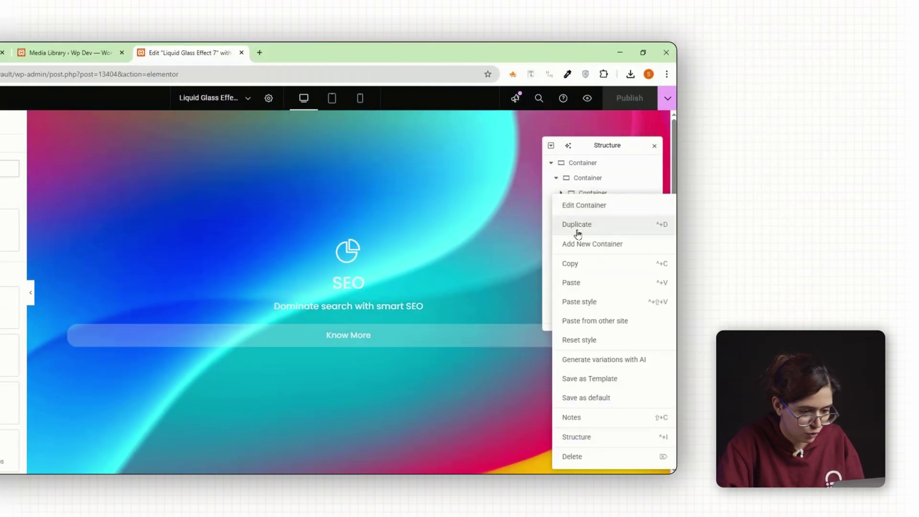
click(577, 225)
right_click(582, 209)
click(584, 232)
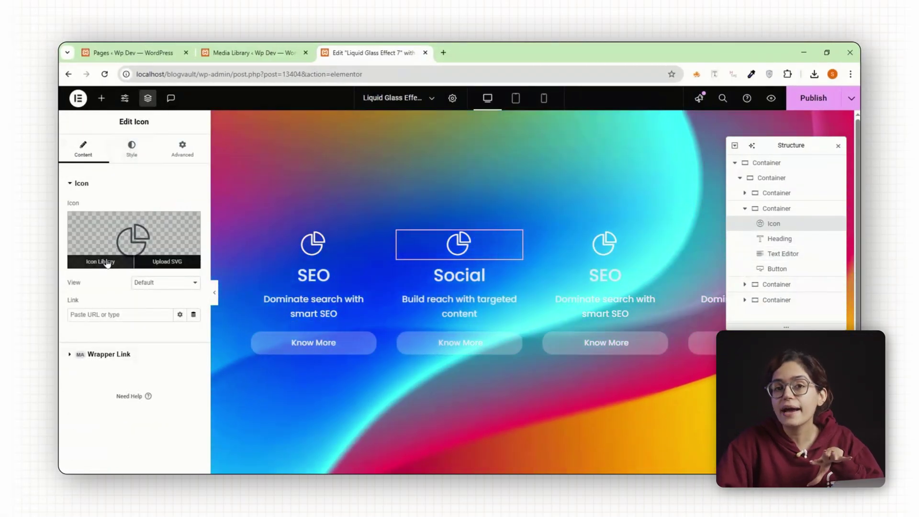
- Change the second card's icon to Twitter
click(107, 263)
double_click(480, 201)
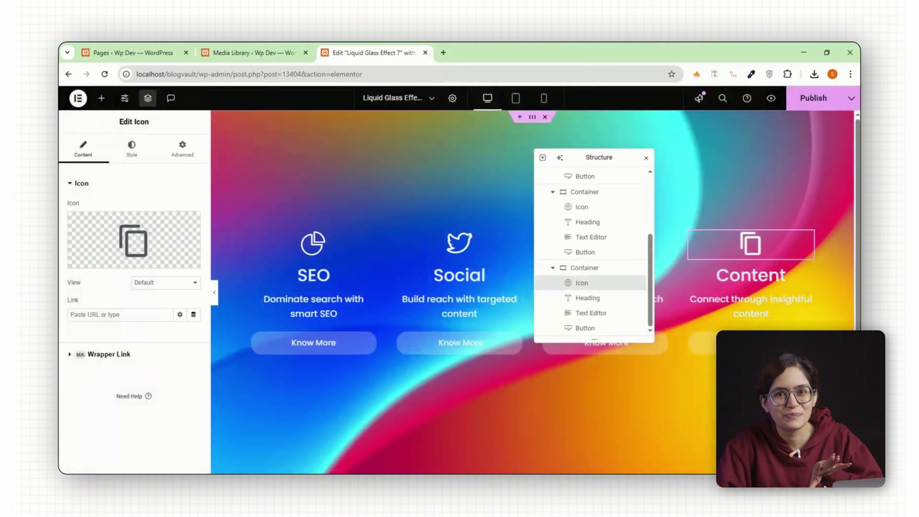
drag(576, 157, 764, 174)
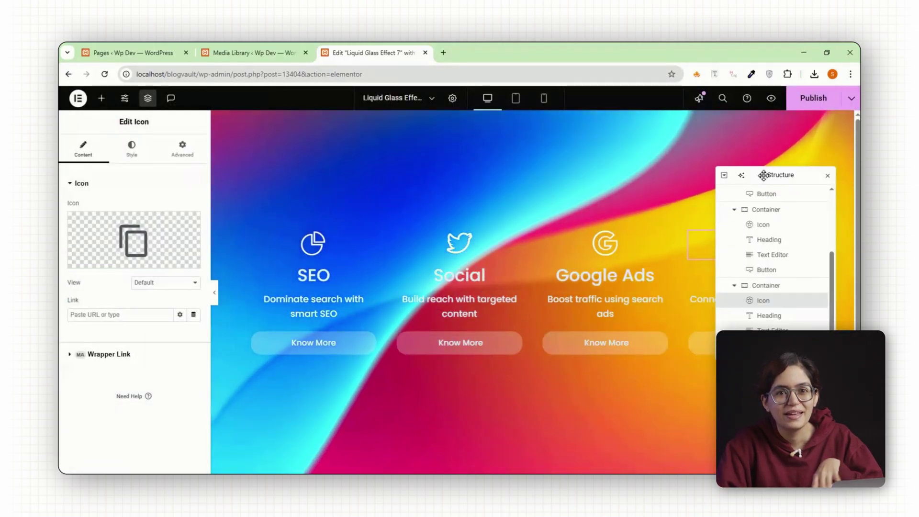
- Add an HTML widget below the card row in the outer section
scroll(745, 266, down, 1)
click(761, 267)
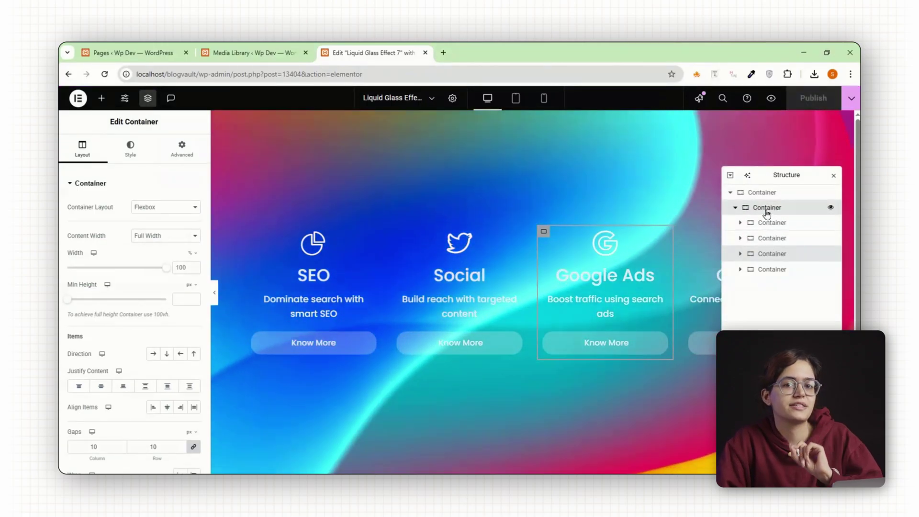
click(762, 191)
click(101, 98)
text(html)
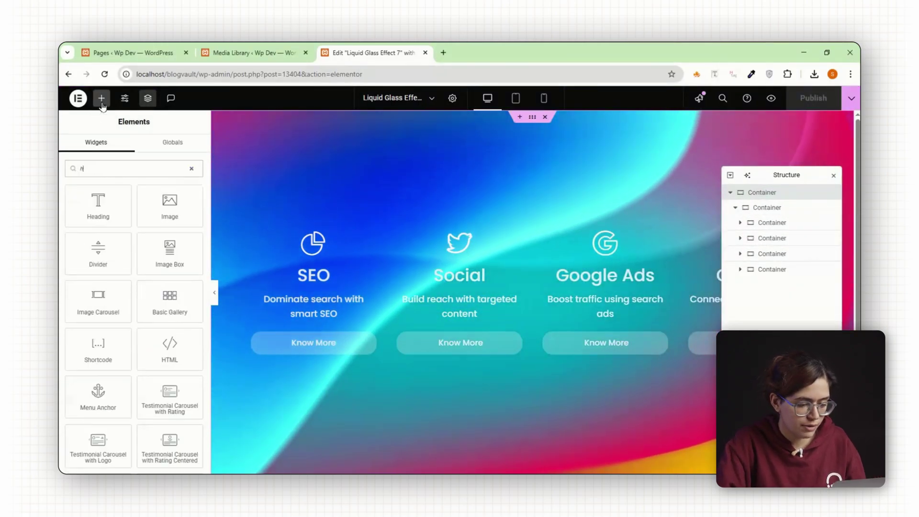
click(110, 196)
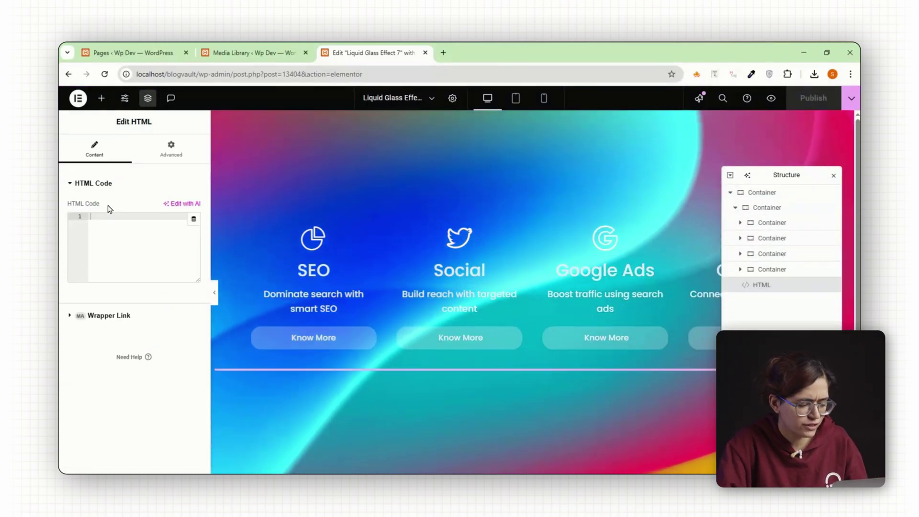
- Paste the SVG refractionFilter code into the HTML widget
click(159, 157)
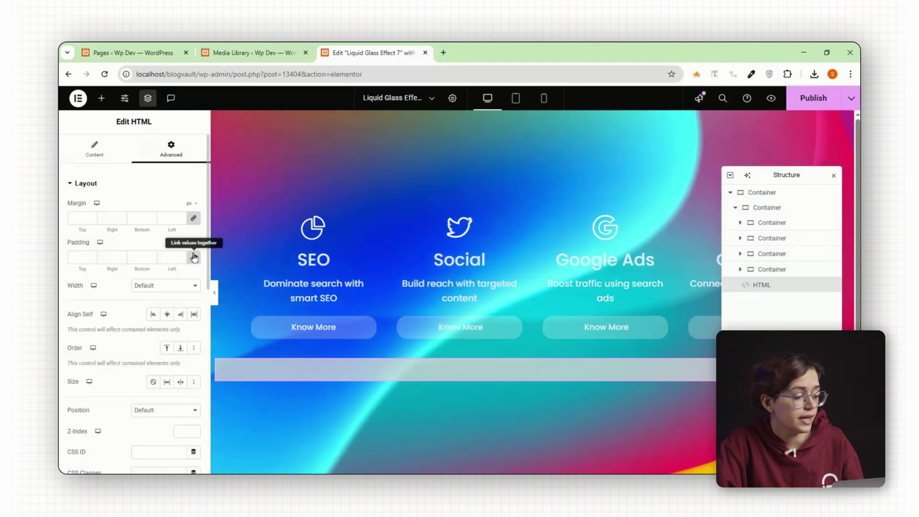
click(96, 161)
click(103, 244)
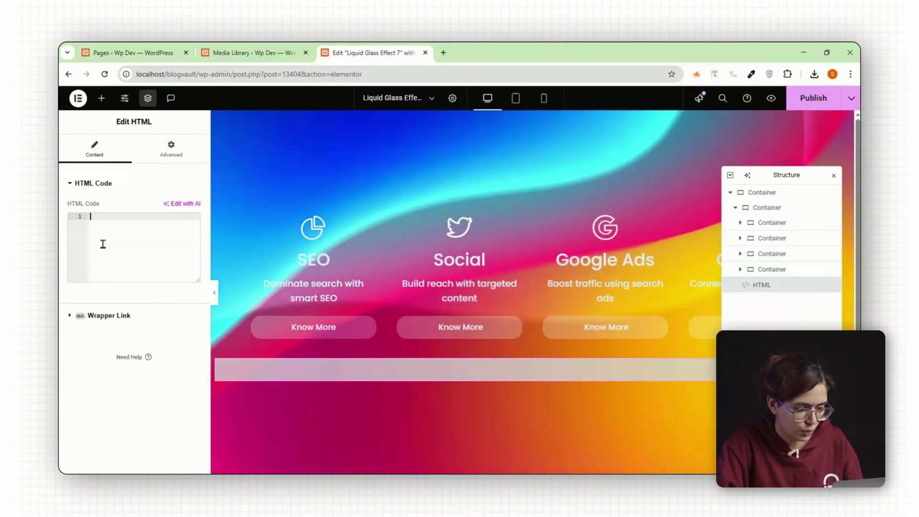
text(<svg style="display: none;">   <defs>     <filter id="refractionFilter" x="0%" y="0%" width="100%" height="100%">       <feTurbulence type="fractalNoise" baseFrequency="0.002" numOctaves="2" seed="4" result="turbulence"/>       <feGaussianBlur in="turbulence" stdDeviation="0.5" result="blurredNoise" />       <feDisplacementMap in="SourceGraphic" in2="blurredNoise" scale="200" xChannelSelector="R" yChannelSelector="G" />     </filter>   </defs> </svg>)
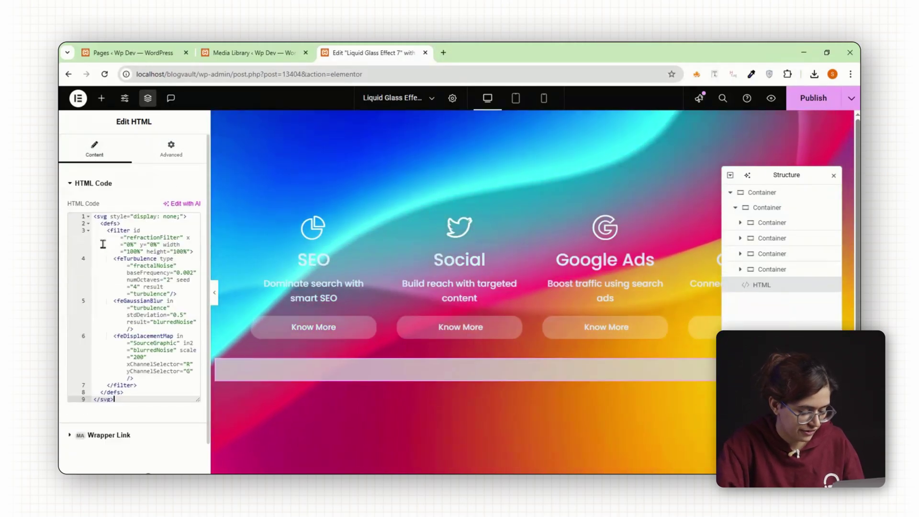
click(767, 207)
- Expand the empty Custom CSS section in the card-row container's Advanced settings
click(171, 148)
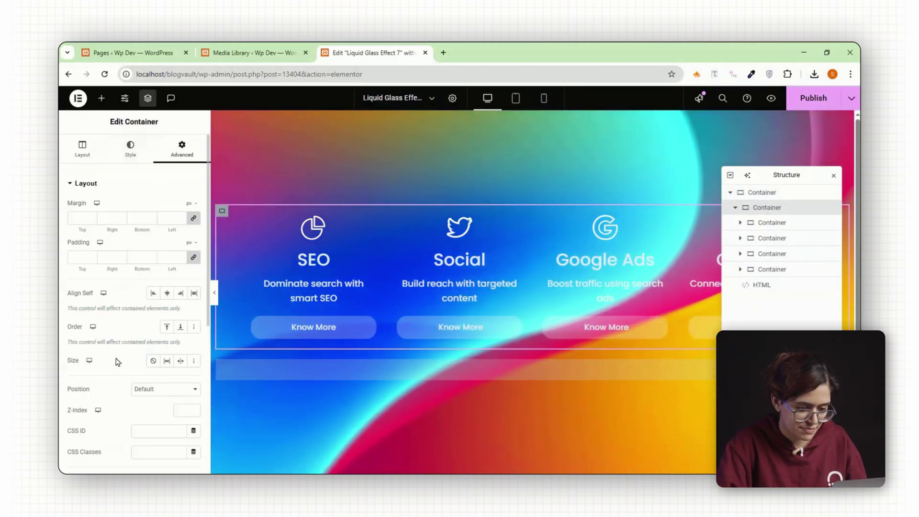
scroll(114, 363, down, 5)
click(114, 364)
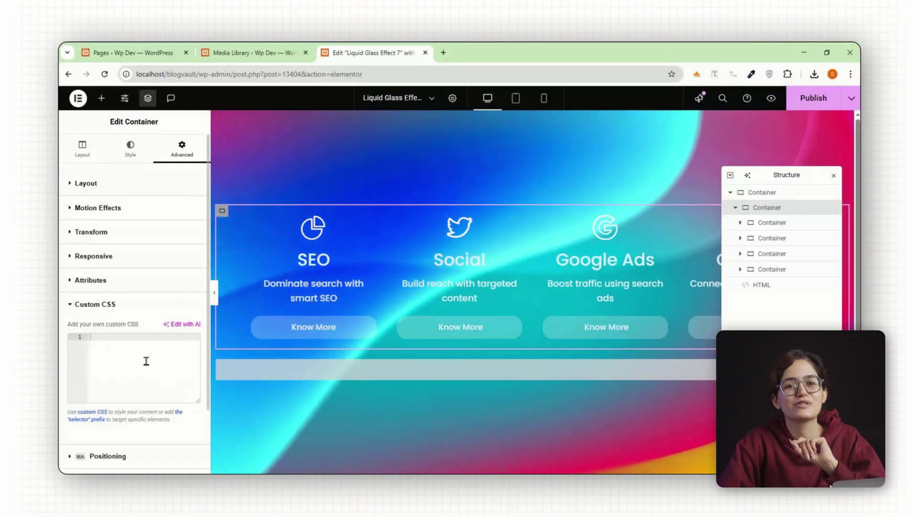
right_click(147, 360)
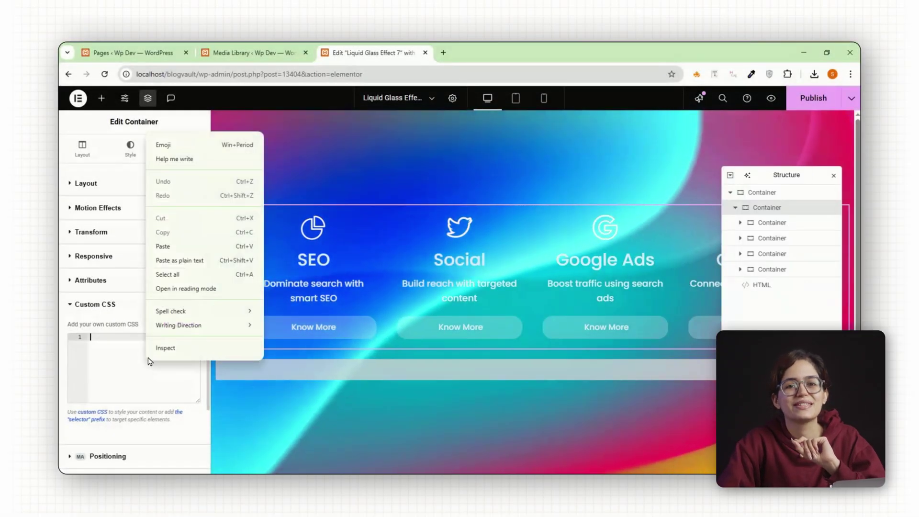
- Paste the .refraction-card CSS, publish the page, and preview the frosted-glass cards
click(177, 252)
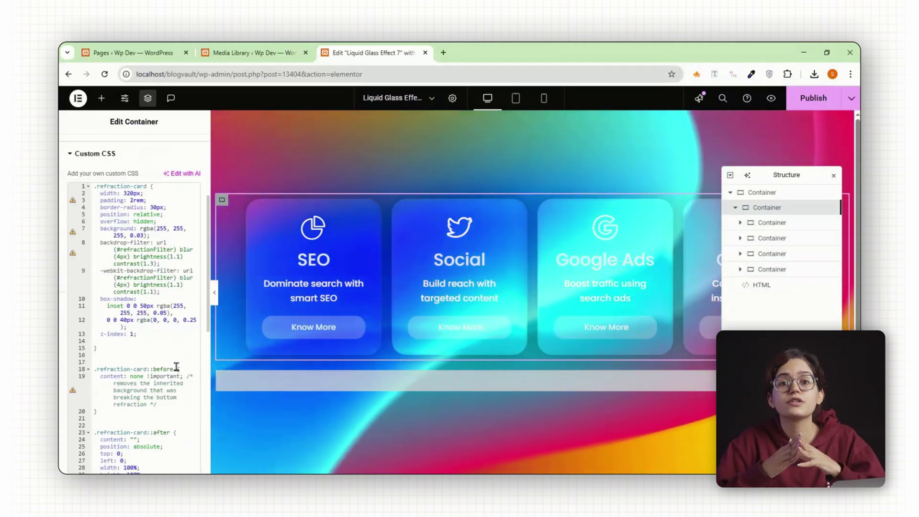
click(809, 103)
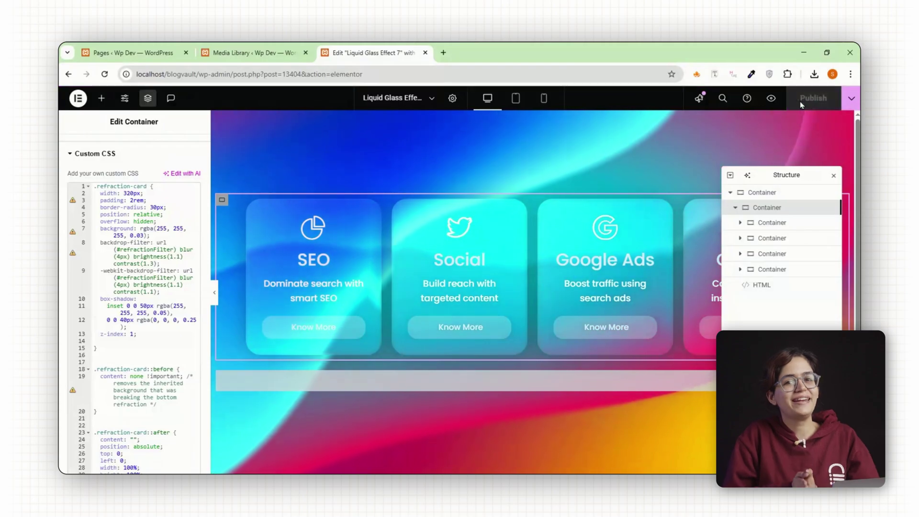
click(771, 99)
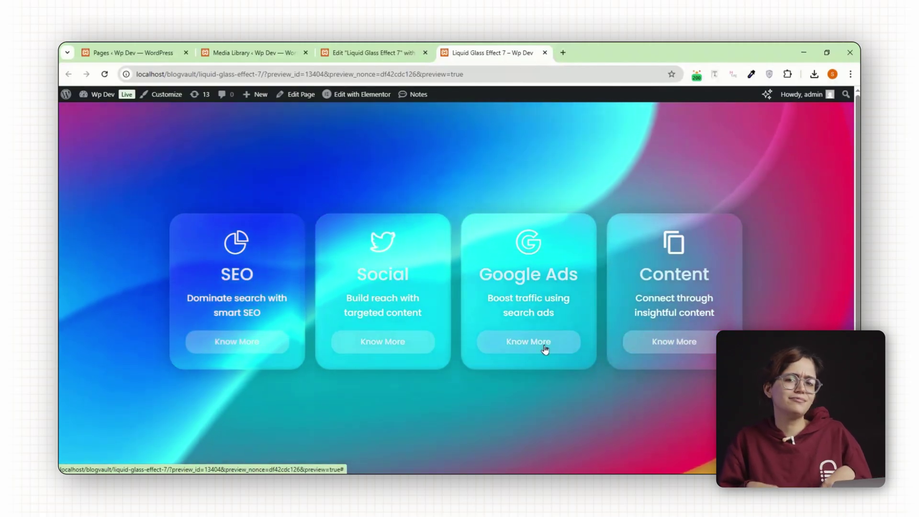
- In the editor's SVG filter code, enter 52 and select the displacement scale value 200
key(ctrl+shift+Tab)
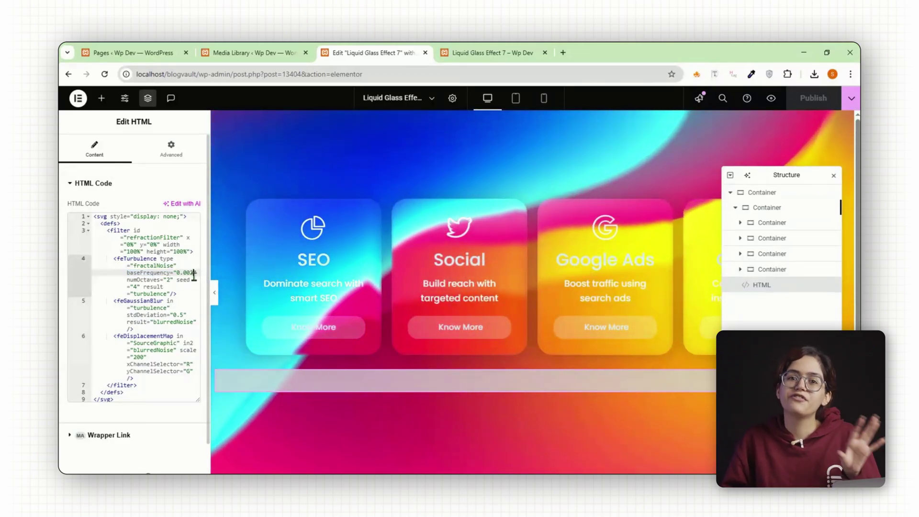
text(5)
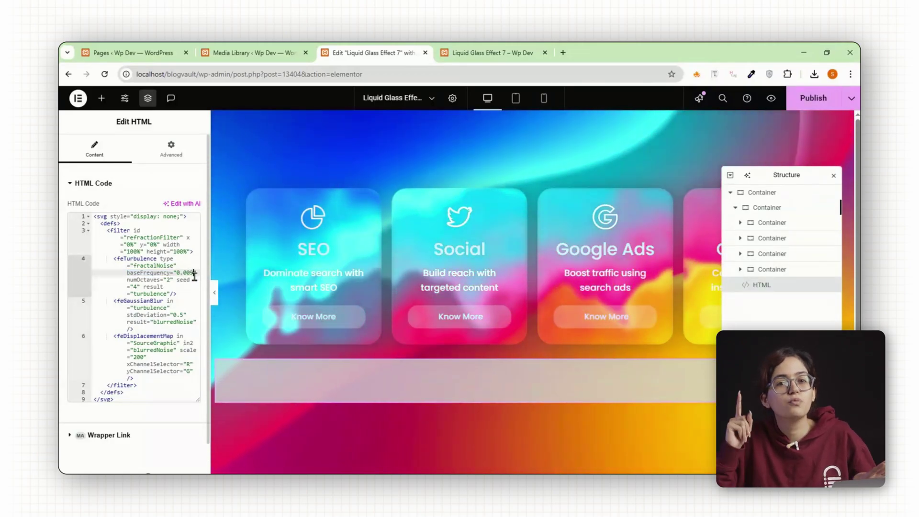
text(2)
click(136, 286)
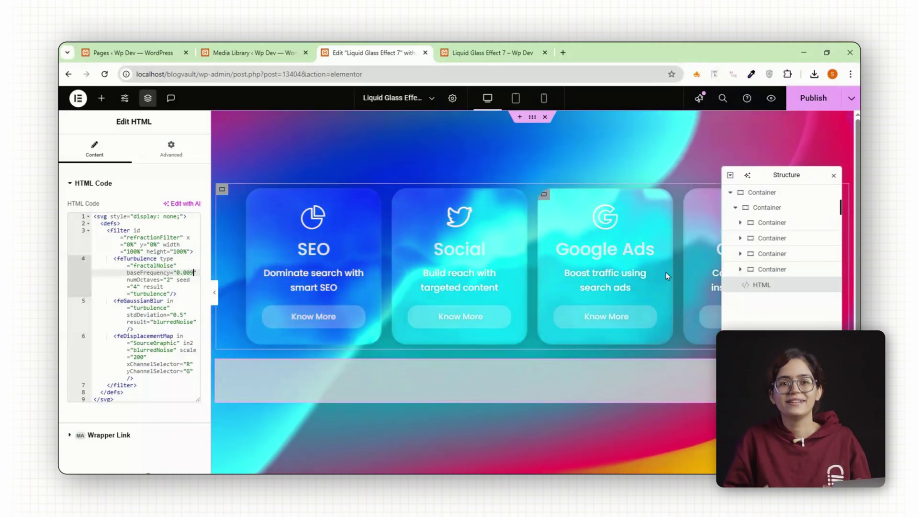
click(178, 315)
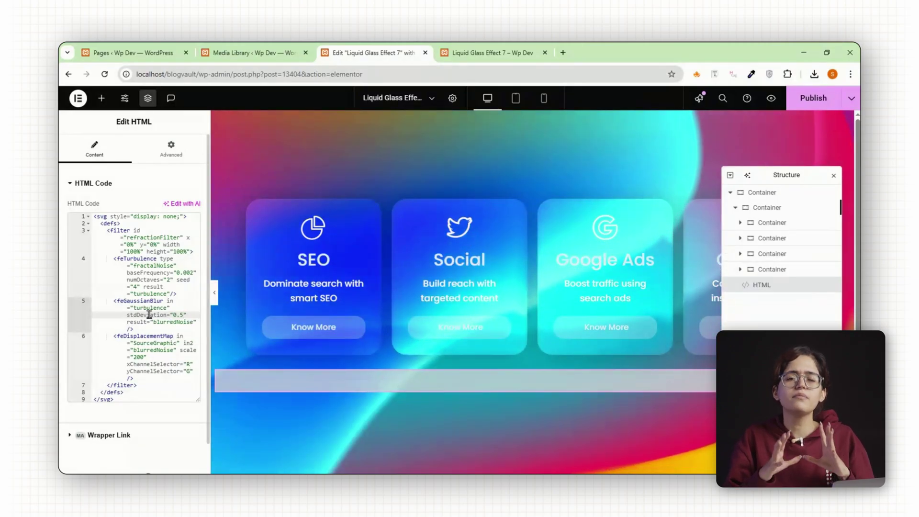
double_click(179, 350)
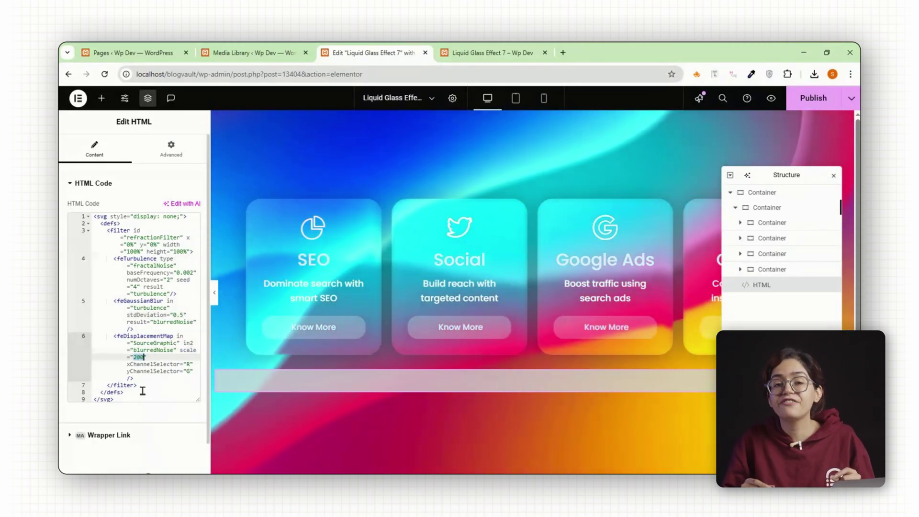
- Set the displacement scale to 400, then try a card background opacity of 6 in the Custom CSS
text(400)
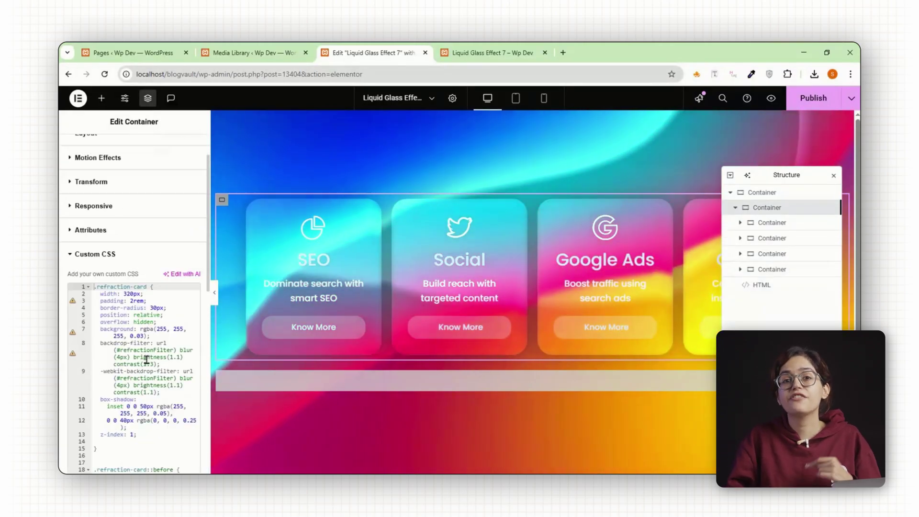
scroll(171, 392, down, 2)
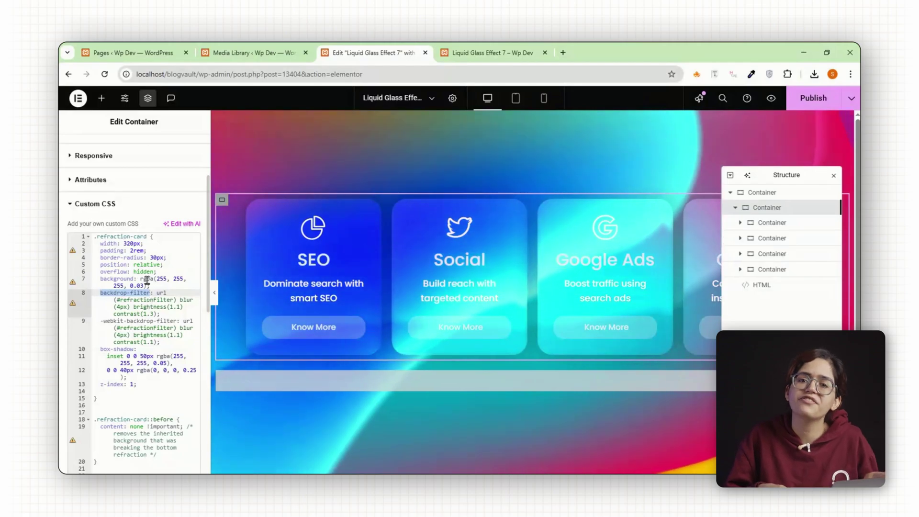
click(145, 285)
key(BackSpace)
text(6)
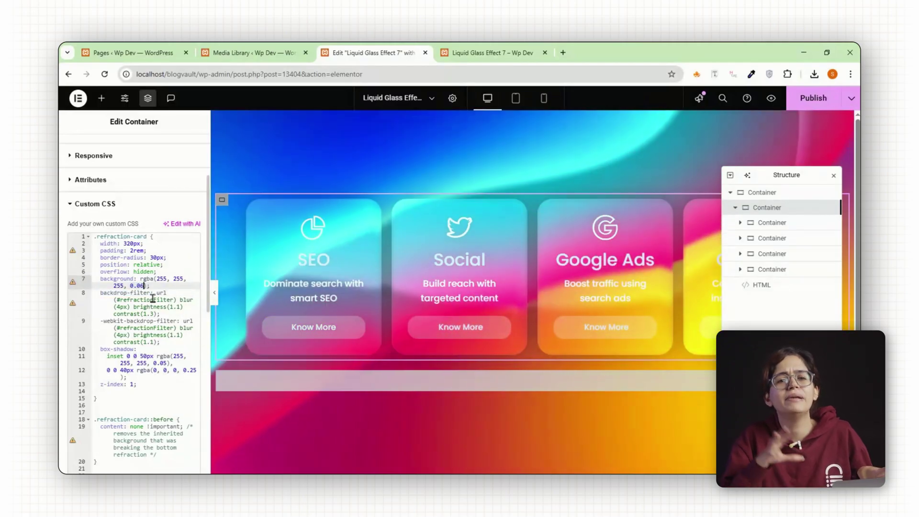
key(BackSpace)
key(BackSpace)
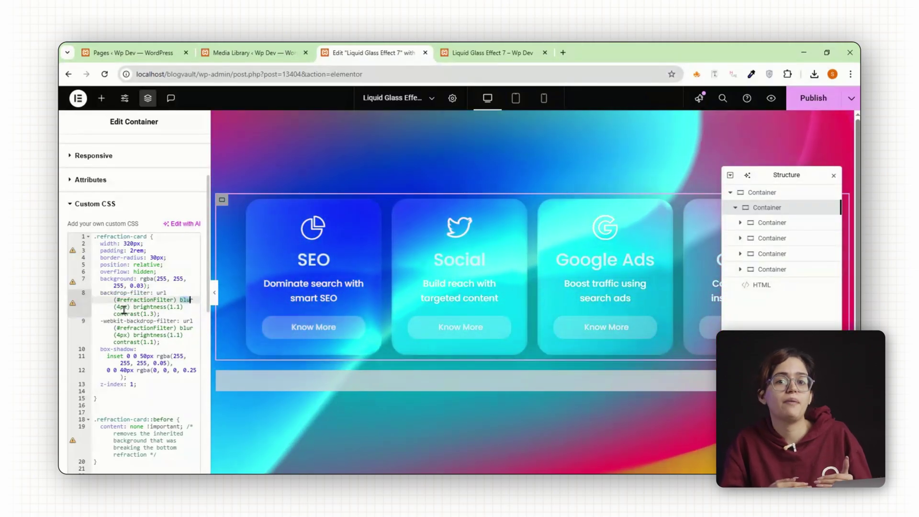
- Edit the card's blur amount, try contrast 9, and revert contrast to 1.3
key(BackSpace)
text(1)
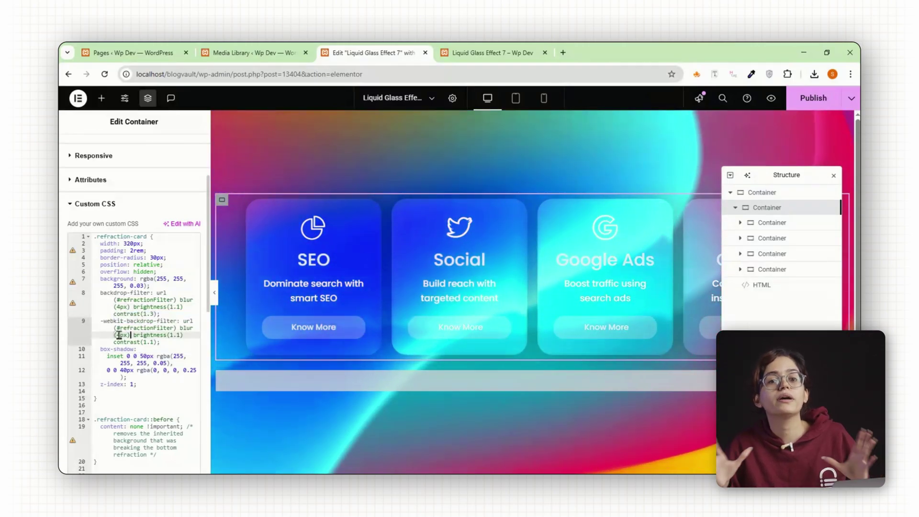
drag(153, 314, 113, 314)
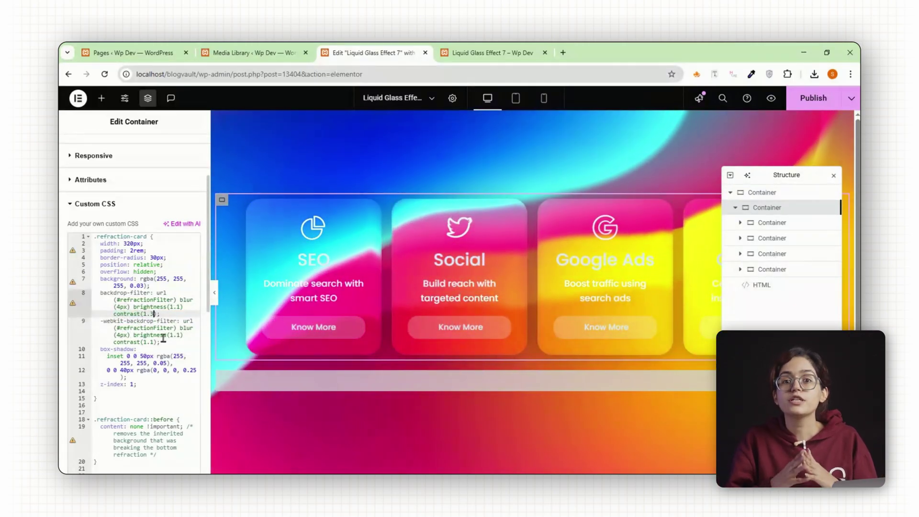
key(BackSpace)
text(9)
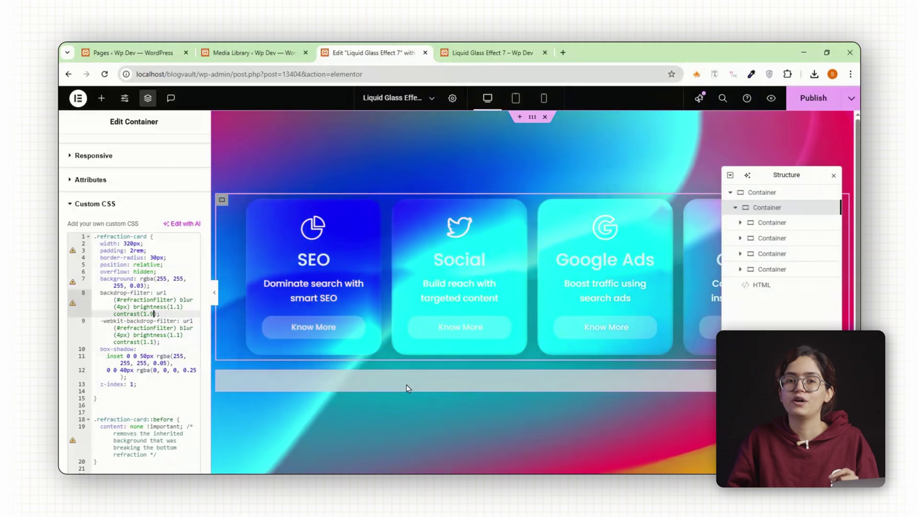
key(ctrl+z)
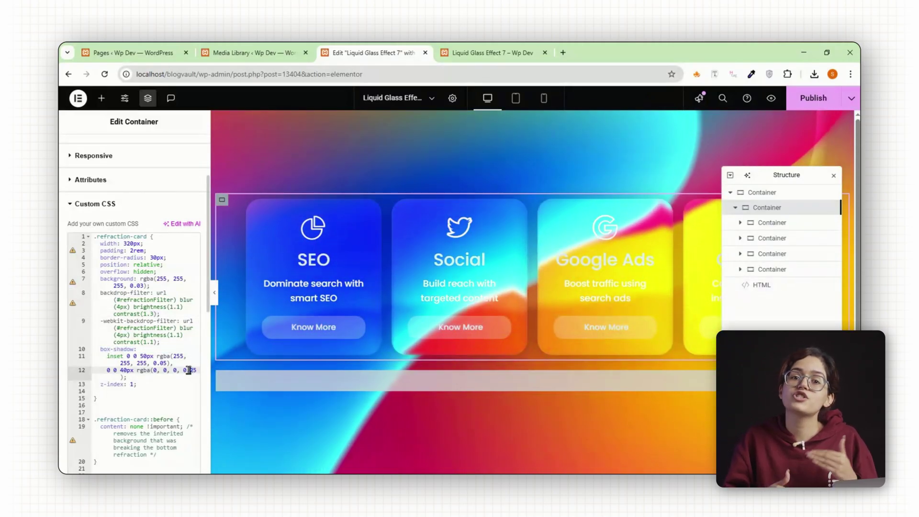
- Replace the shadow opacity 25 with 1 and select the card's linear-gradient background code
click(196, 370)
double_click(194, 370)
text(1)
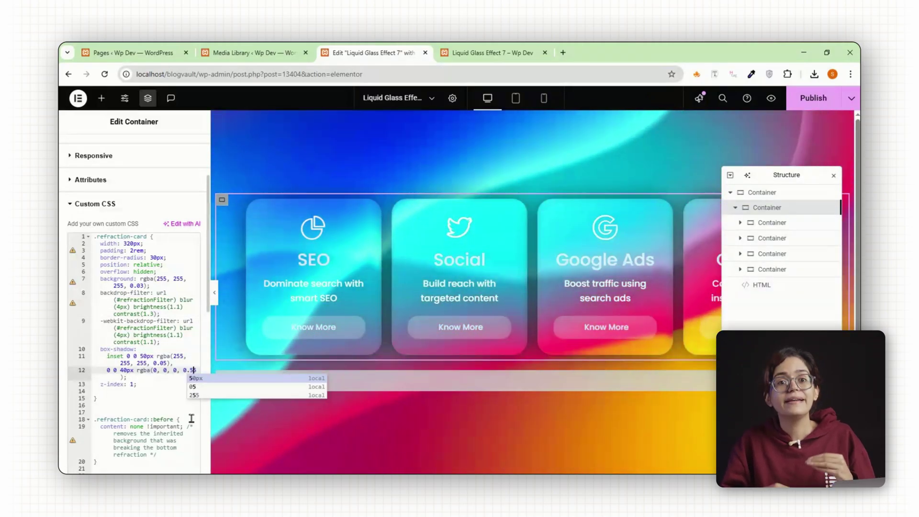
scroll(132, 285, down, 5)
drag(139, 281, 173, 321)
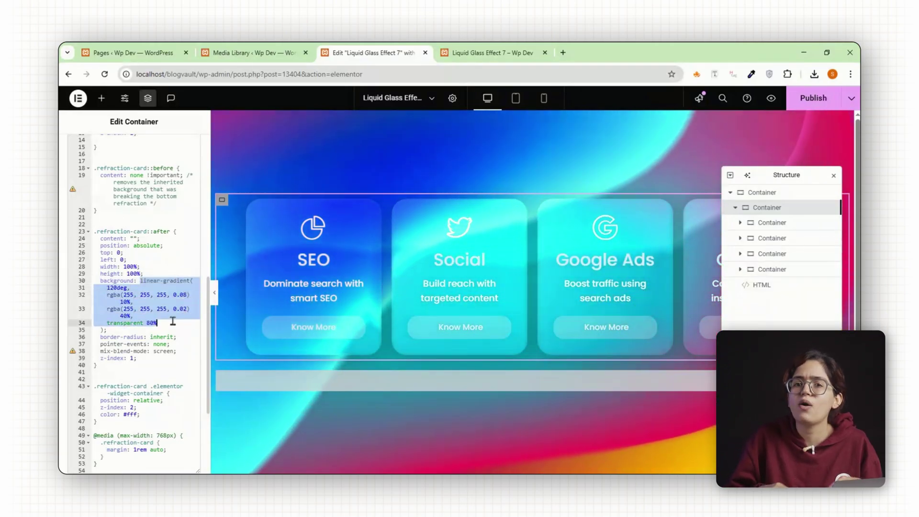
click(108, 287)
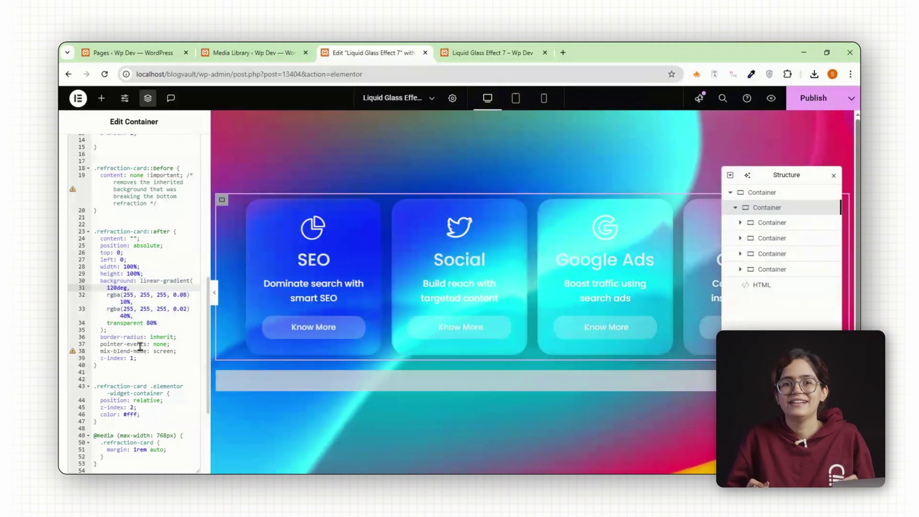
scroll(198, 354, down, 1)
scroll(198, 353, down, 1)
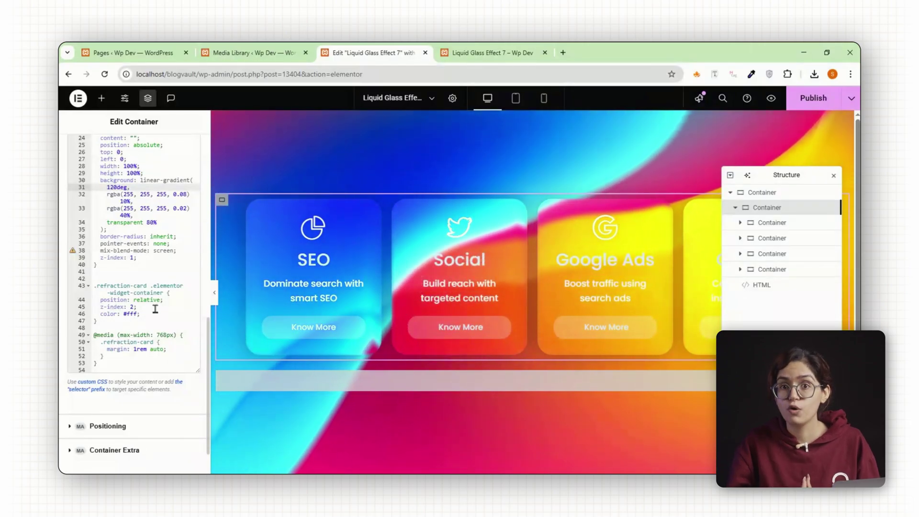
scroll(156, 311, up, 10)
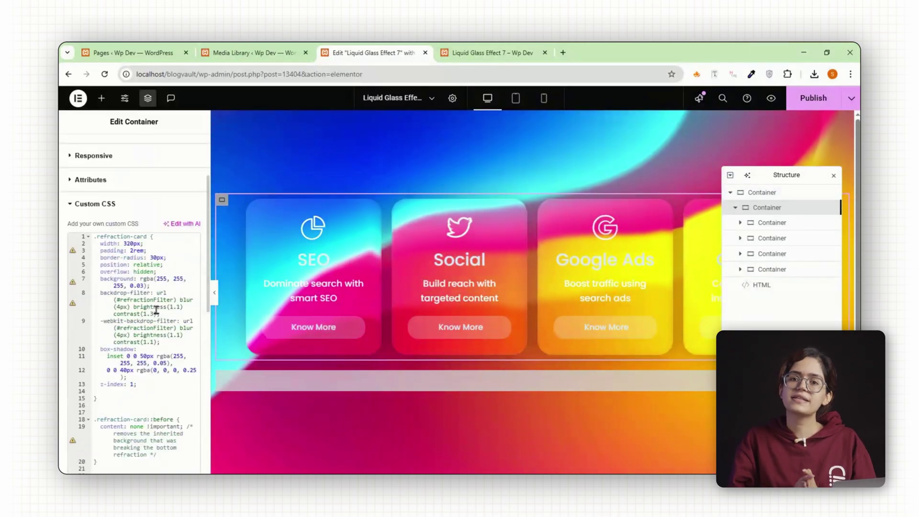
- Publish the glass-card page and submit the site URL in AirLift to start optimisation
click(816, 98)
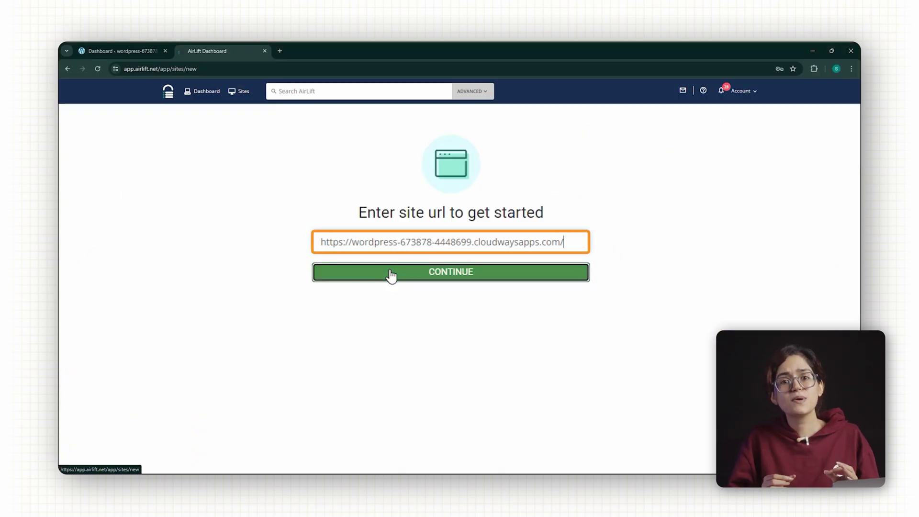
click(391, 274)
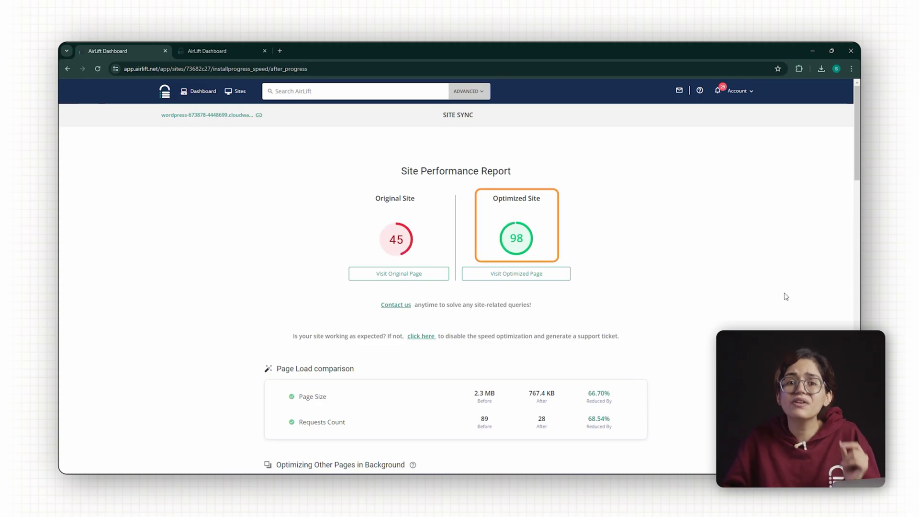